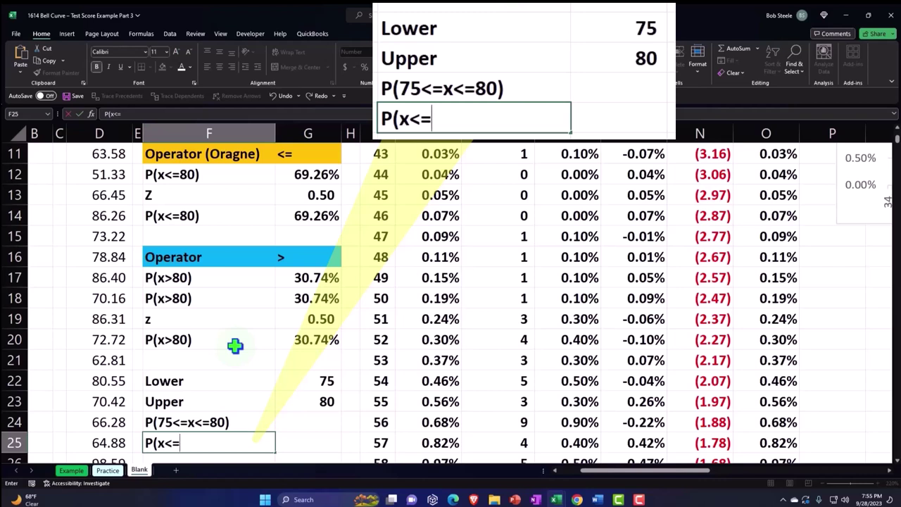
Complete the label in cell F25 as P(x>=75&<=80).
text(75)
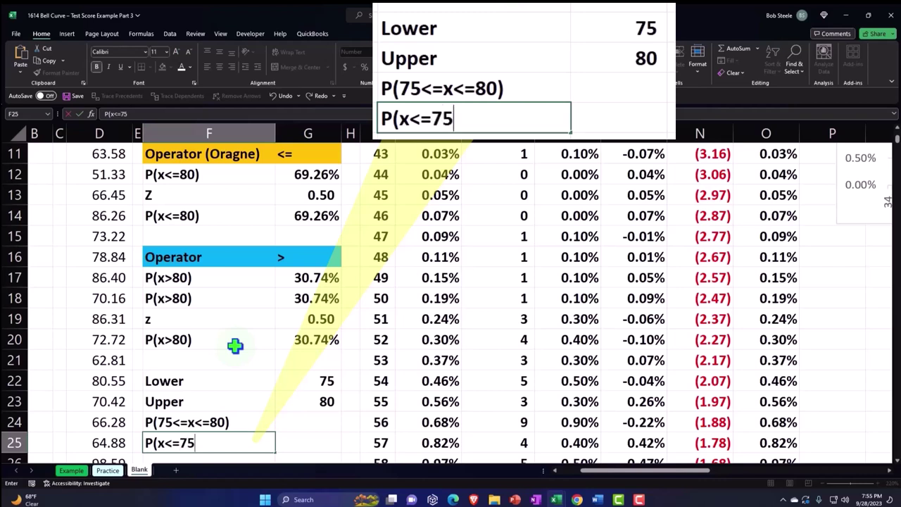
text(&)
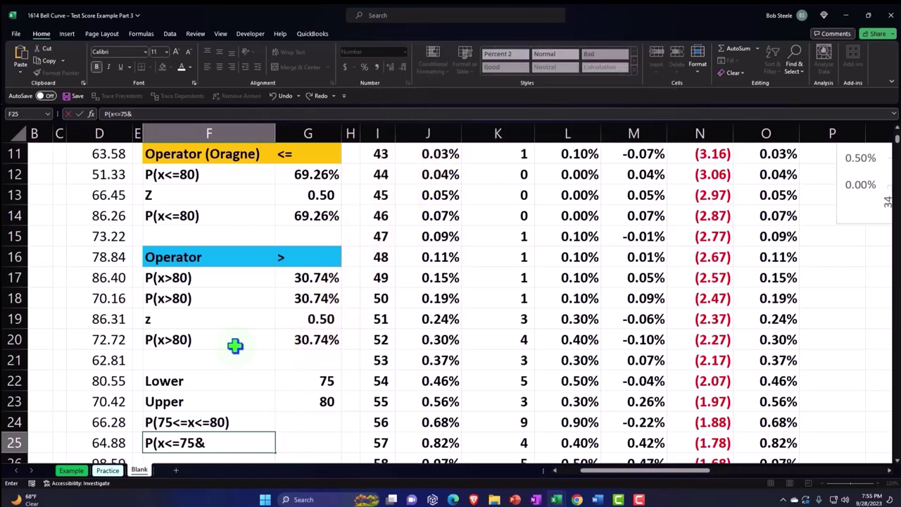
click(172, 442)
key(BackSpace)
text(>=75&<)
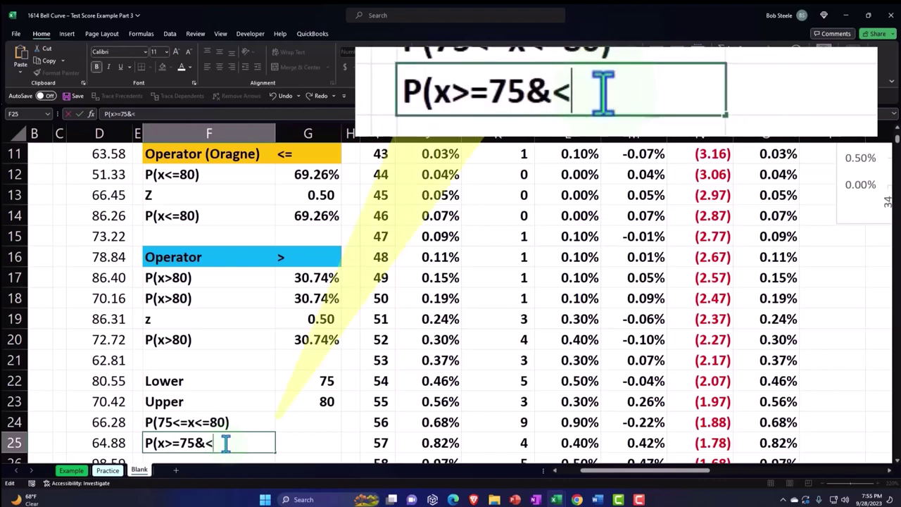
text(=)
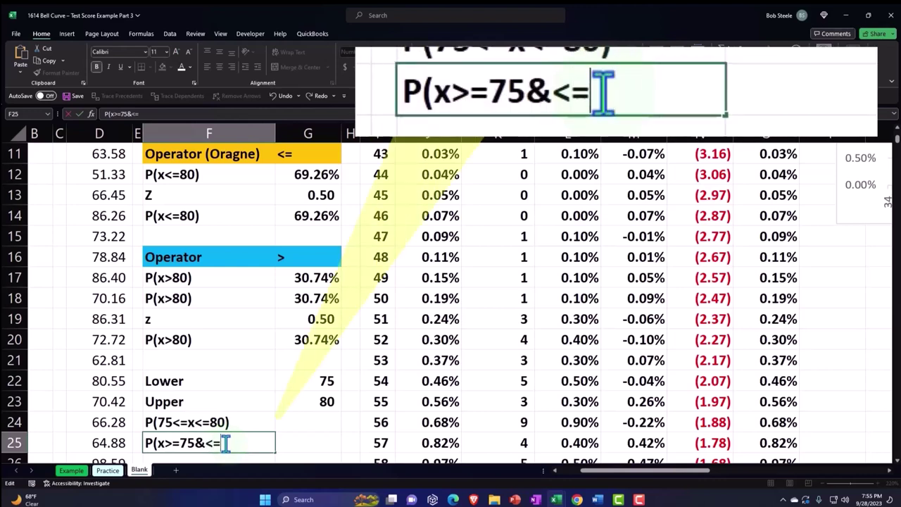
text(80)
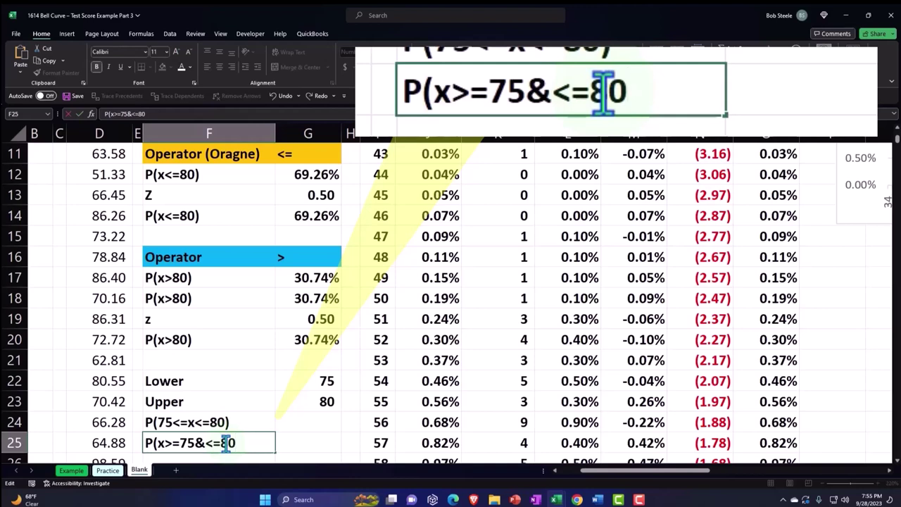
text())
key(Return)
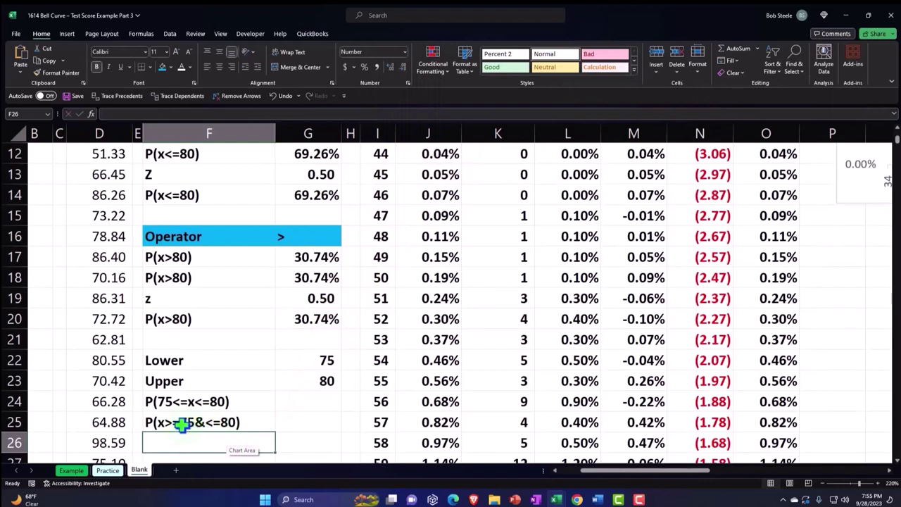
Convert the F25 label into a text formula, quoting "P(x>=" and replacing the hard-coded 75 with a reference to G22.
double_click(155, 422)
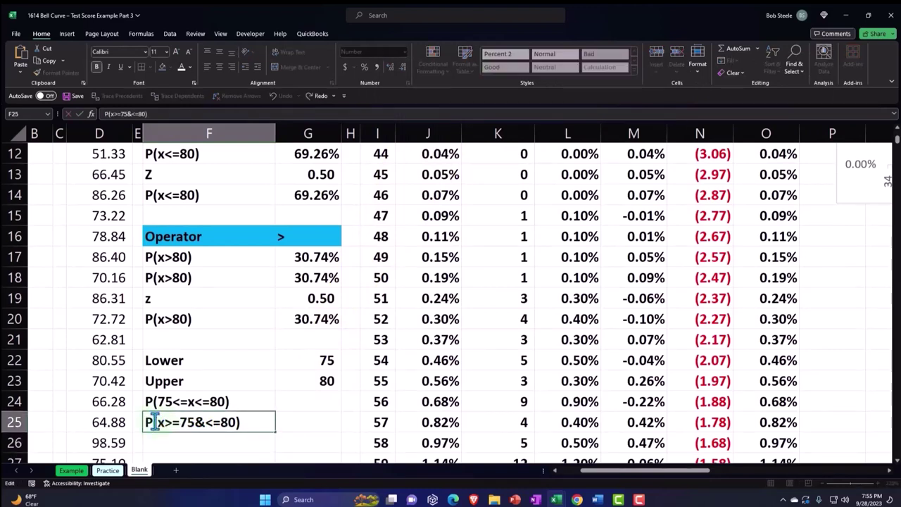
key(Home)
text(=)
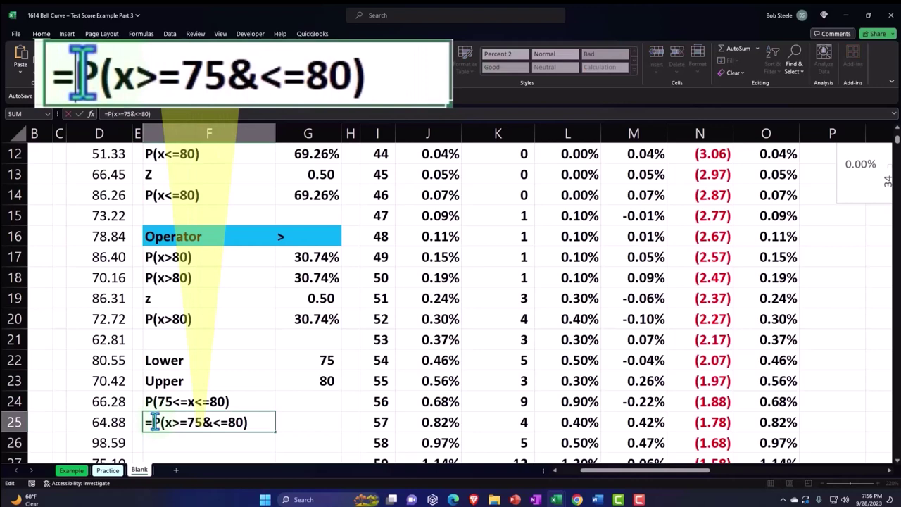
text(")
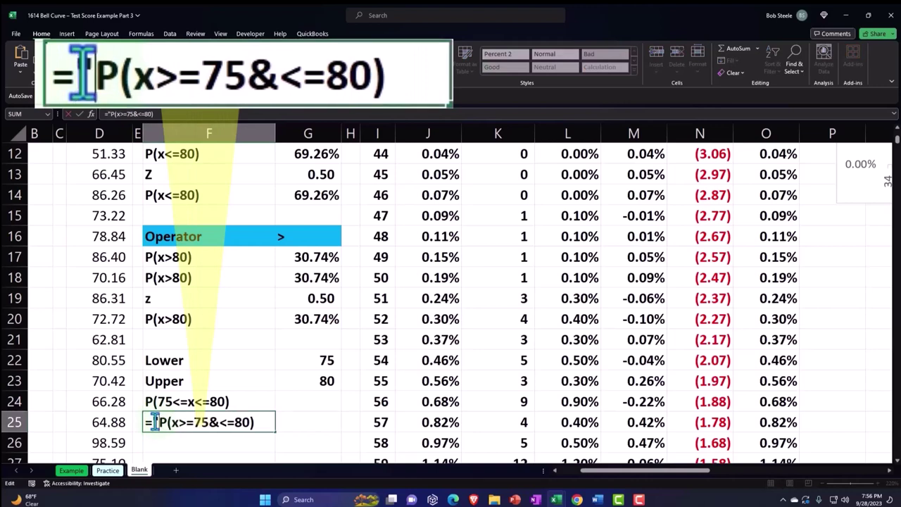
click(195, 422)
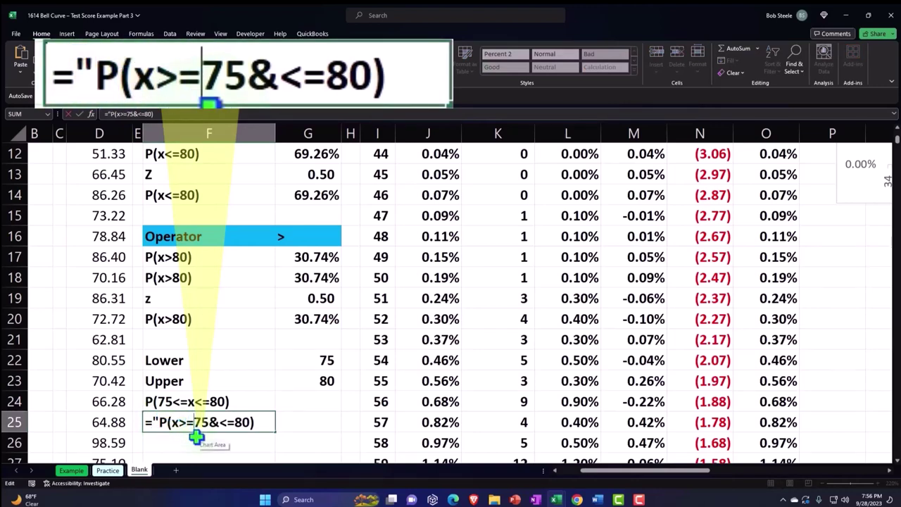
text(")
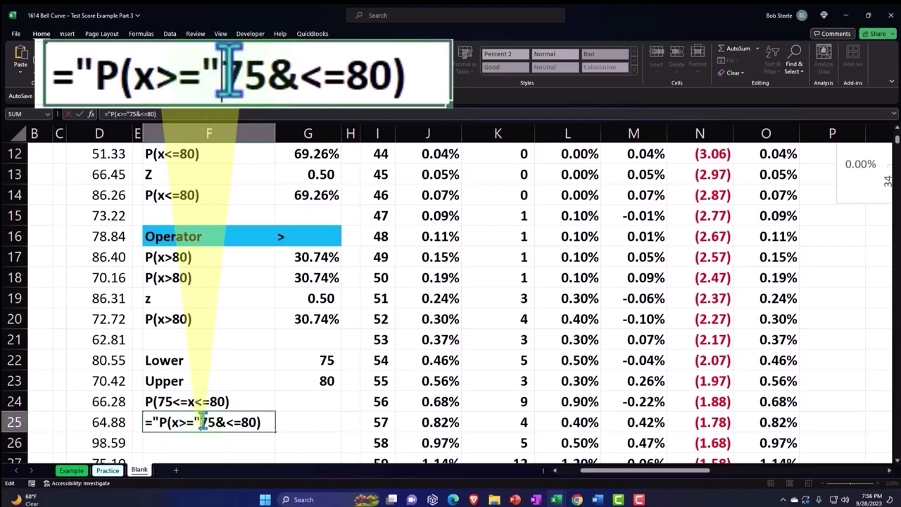
text(&)
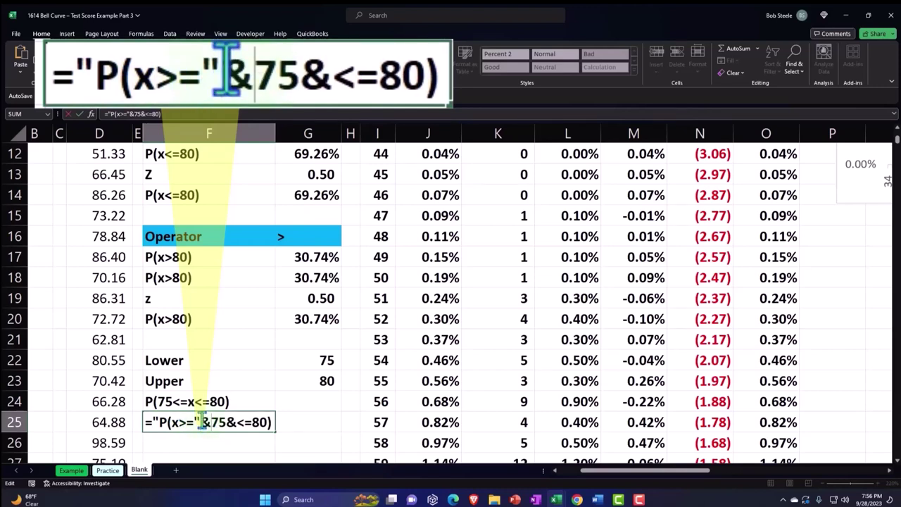
drag(210, 422, 224, 423)
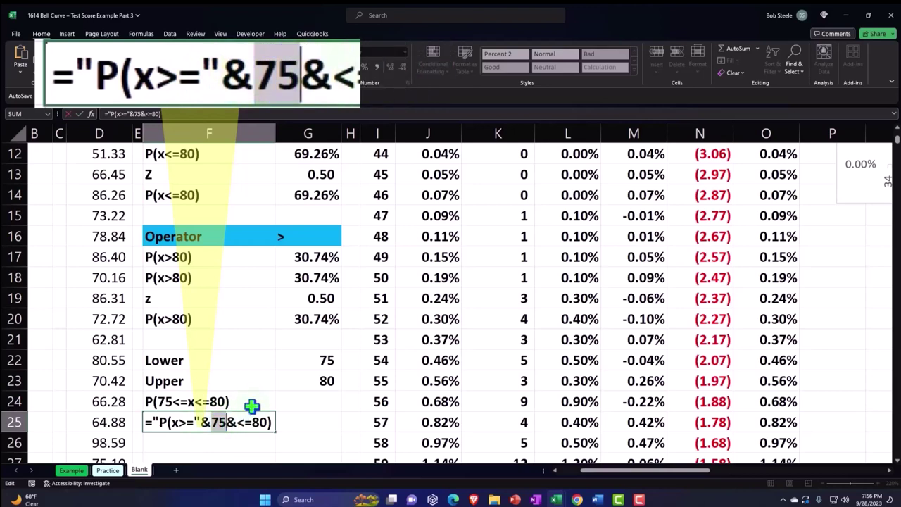
click(305, 362)
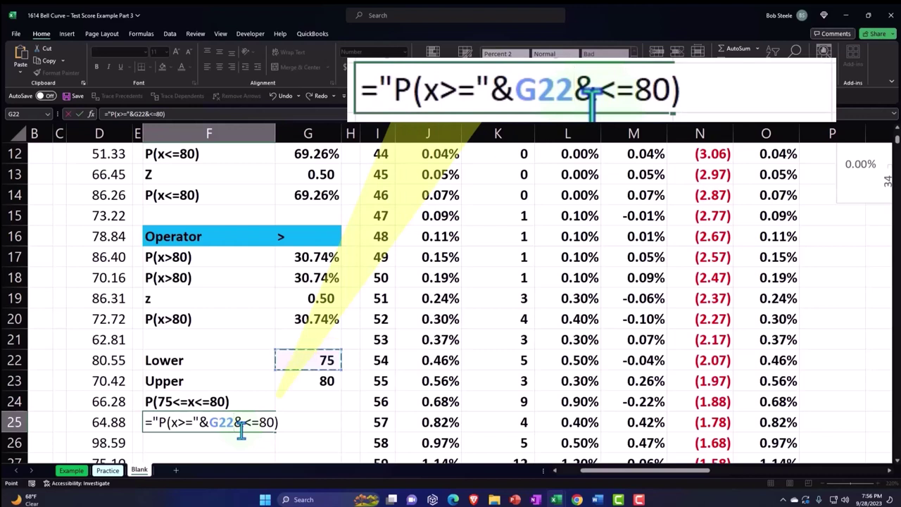
Finish the F25 label formula by joining the quoted "&<=", a reference to G23 in place of 80, and the quoted closing parenthesis.
text(&)
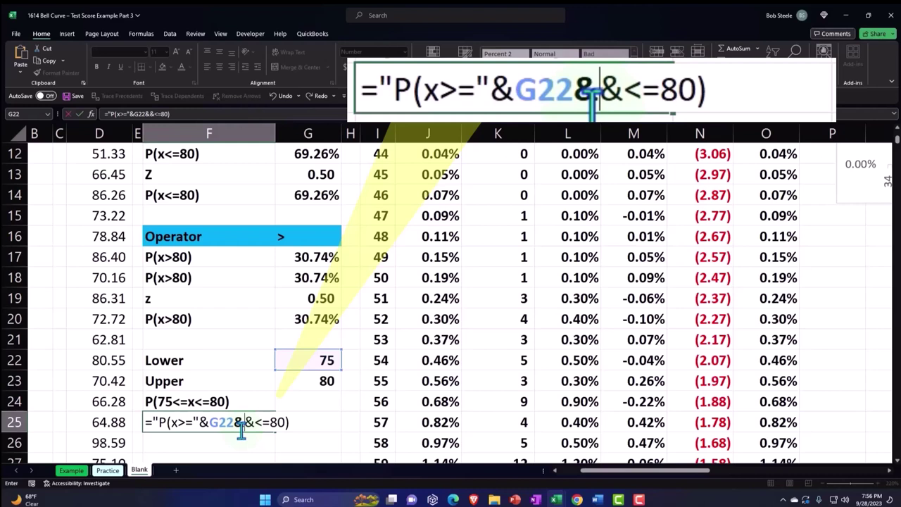
text(")
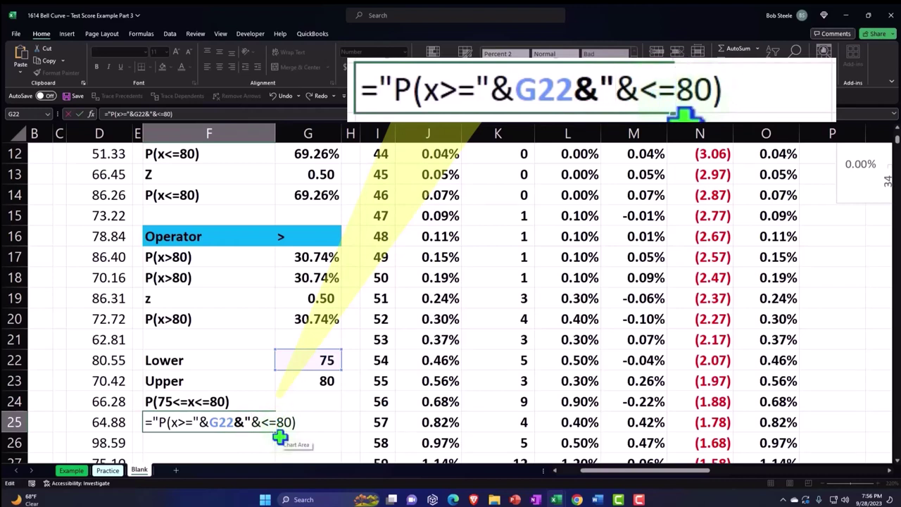
text(")
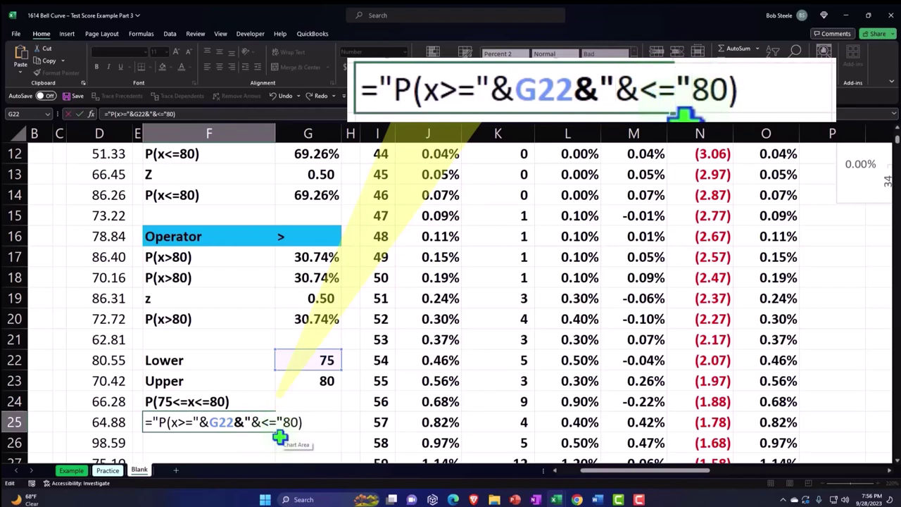
text(&)
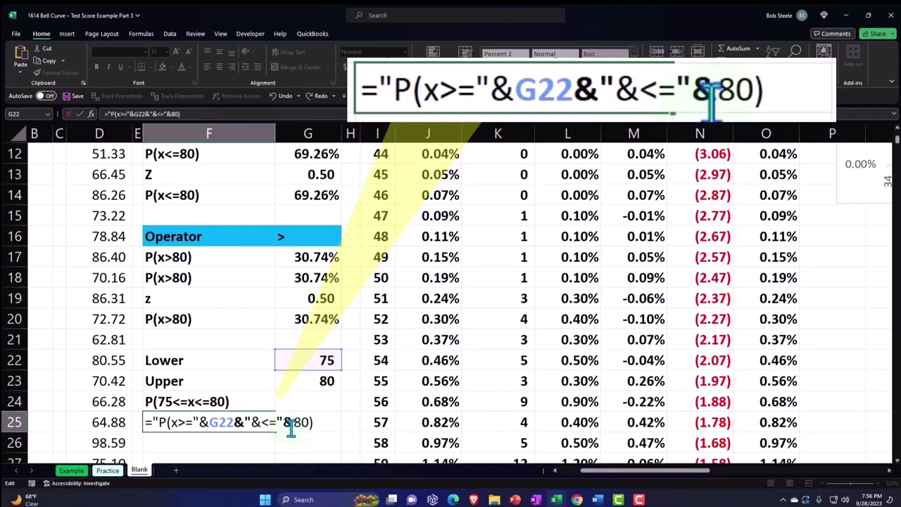
drag(293, 423, 305, 421)
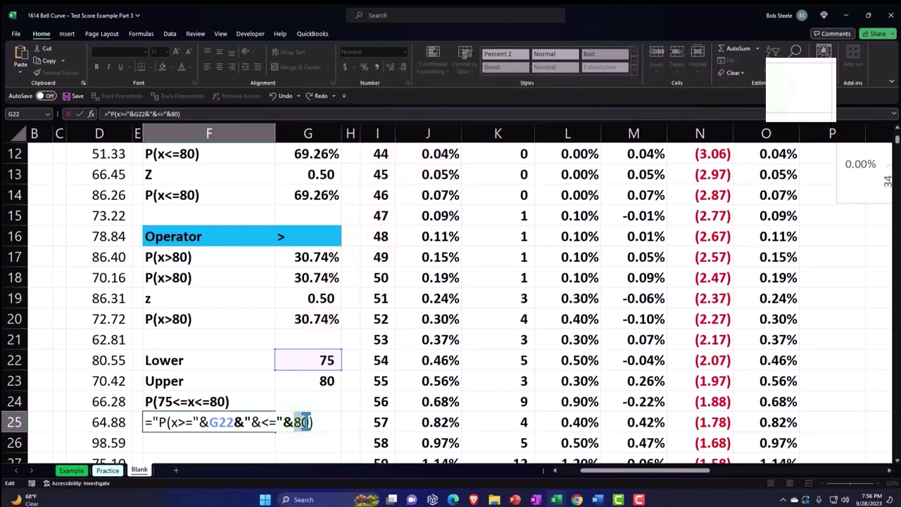
click(325, 381)
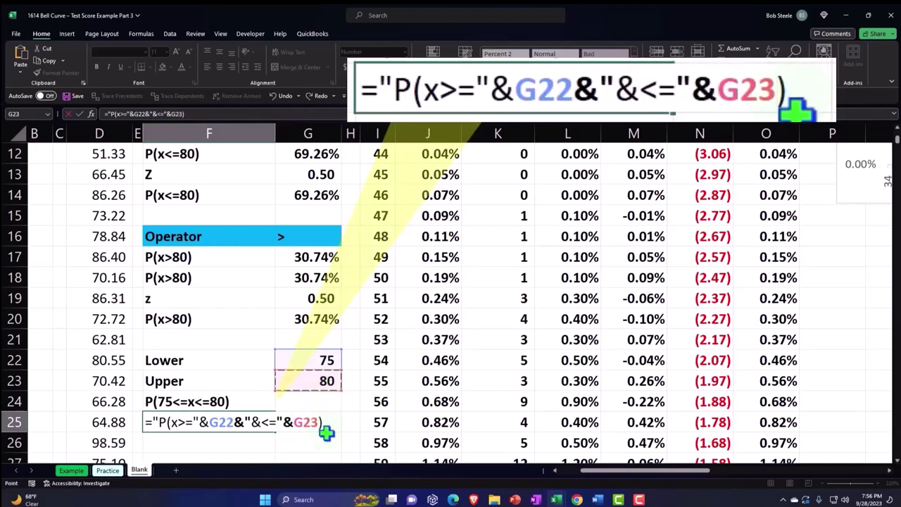
text(&)
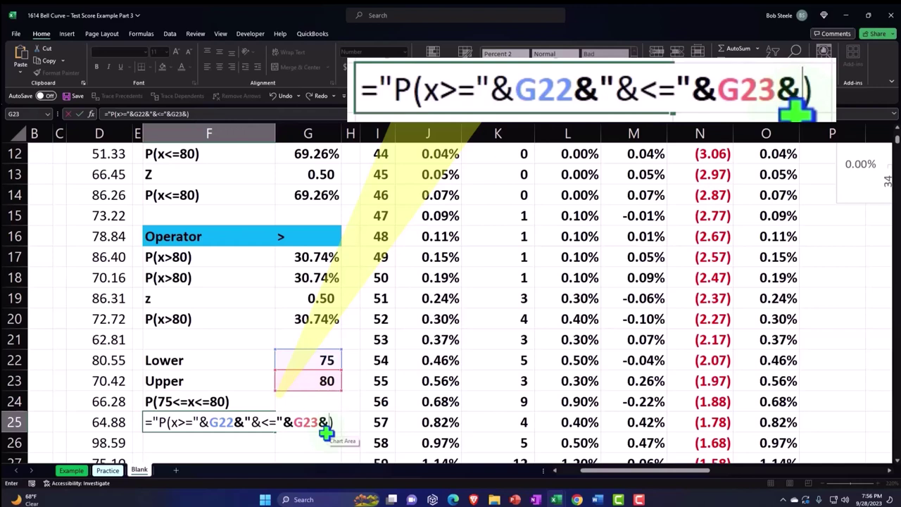
text(")
click(348, 423)
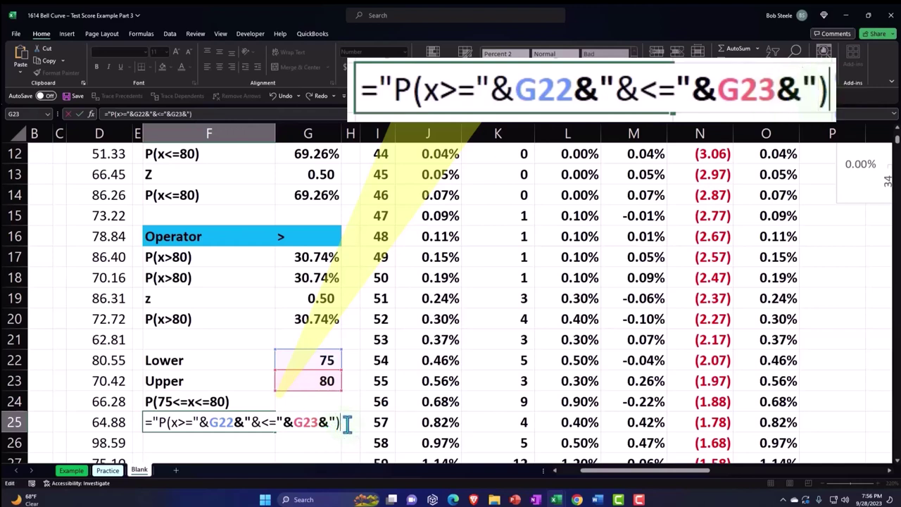
text(")
key(Return)
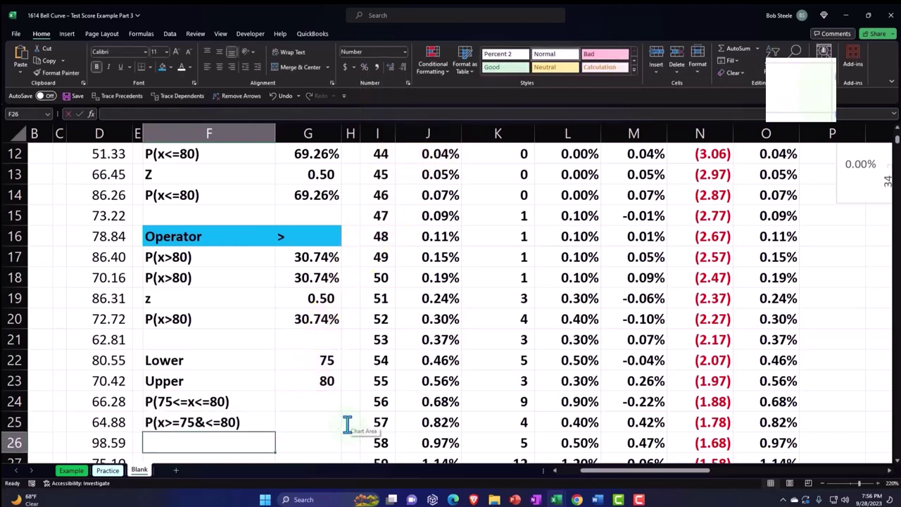
Test the F25 label formula by changing the Lower value in G22 to 60 and back to 75.
key(Right)
key(Up)
key(Up)
key(Up)
key(Up)
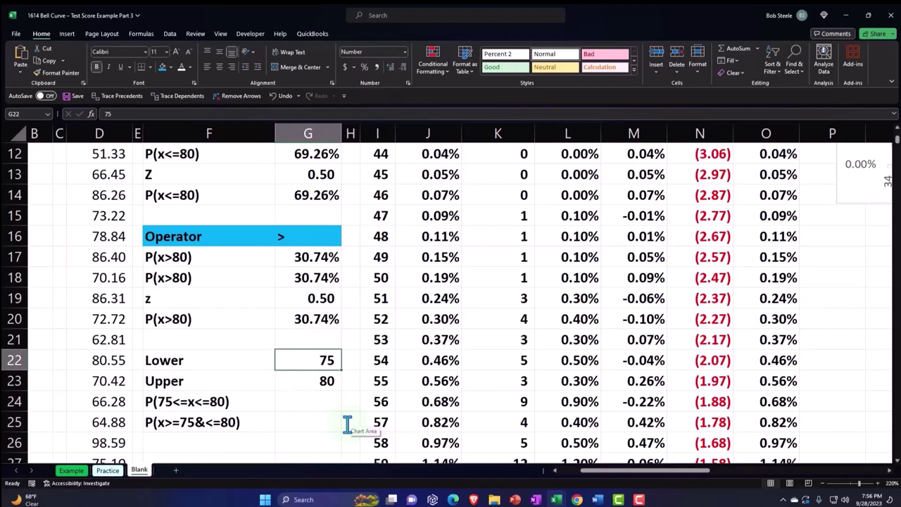
text(60)
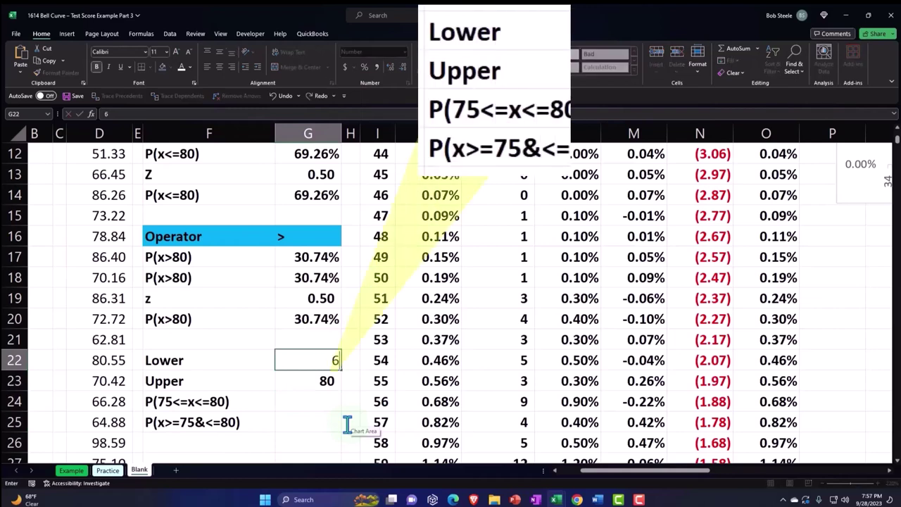
key(Return)
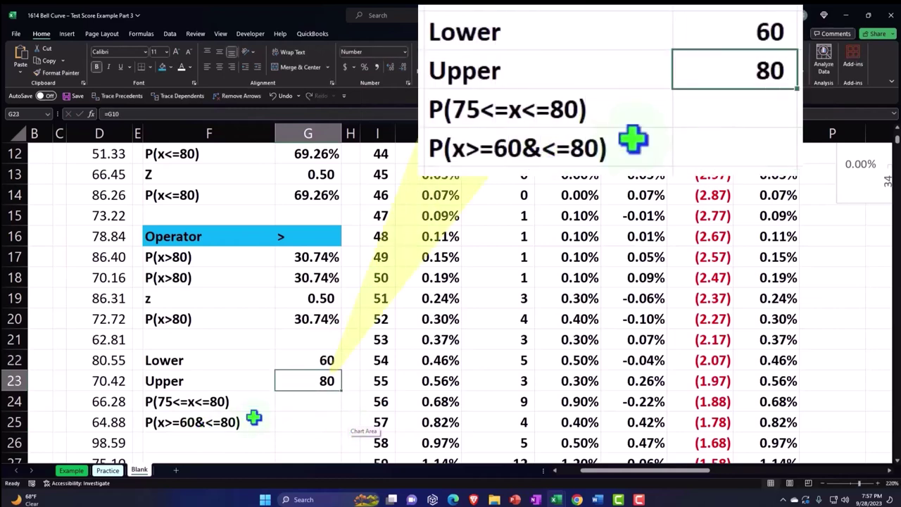
key(Up)
text(75)
key(Return)
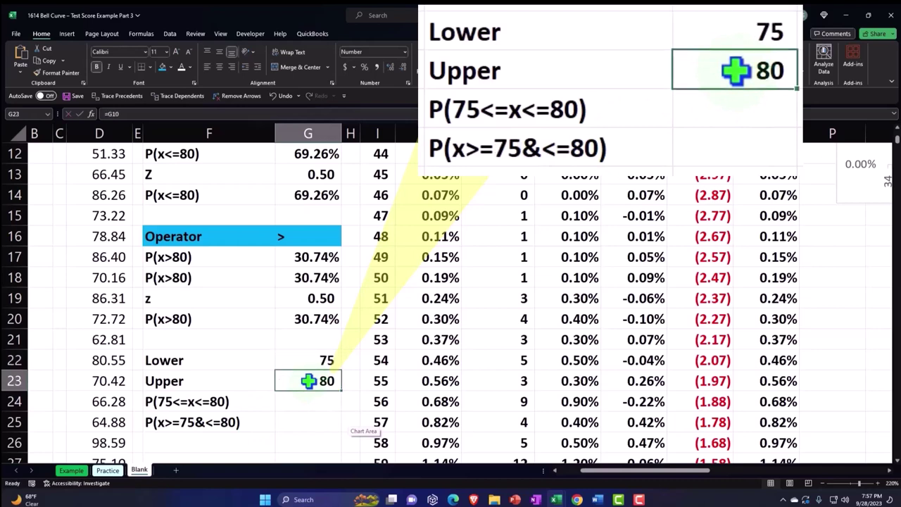
Examine the shaded bell curve chart beside the data table, with cell G24 selected.
key(Return)
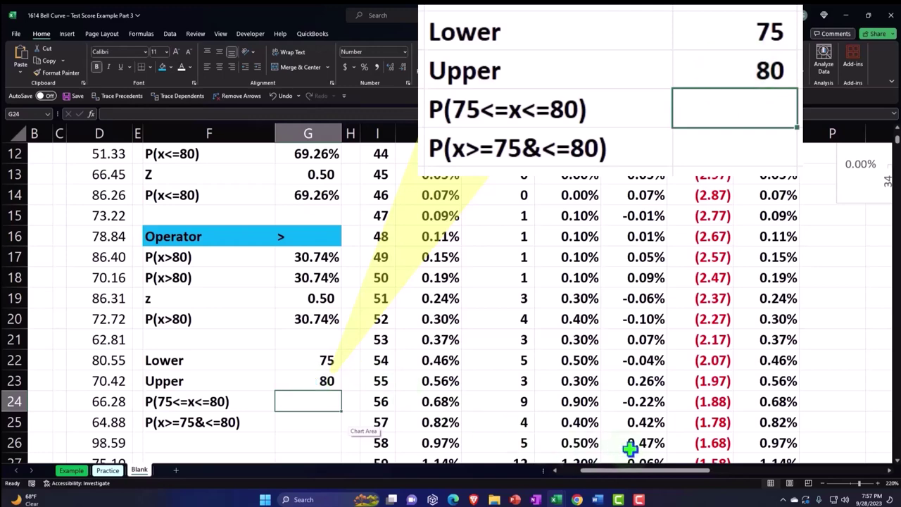
scroll(673, 401, up, 4)
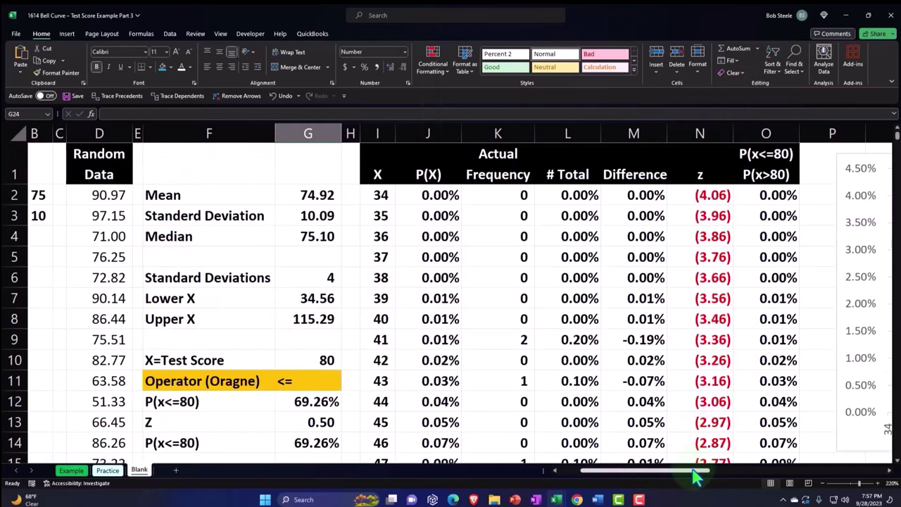
drag(694, 472, 759, 474)
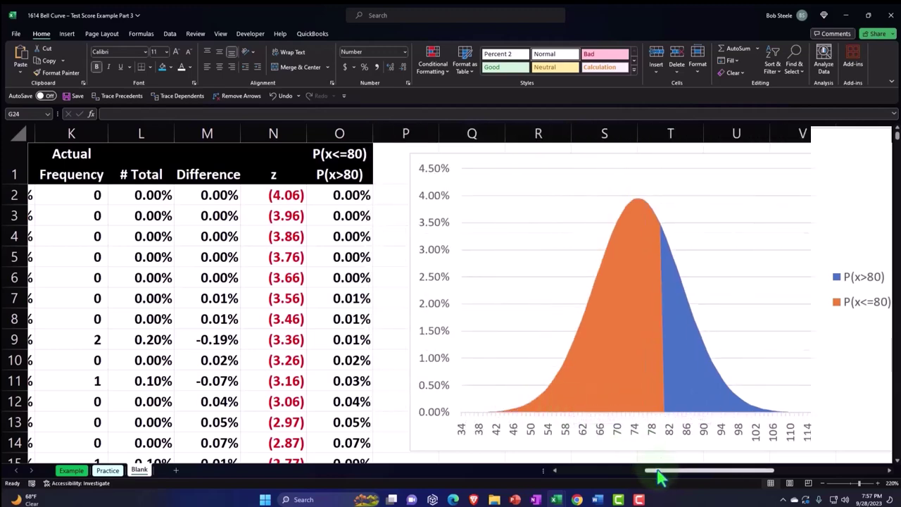
drag(654, 470, 594, 471)
scroll(345, 351, down, 2)
scroll(345, 351, down, 3)
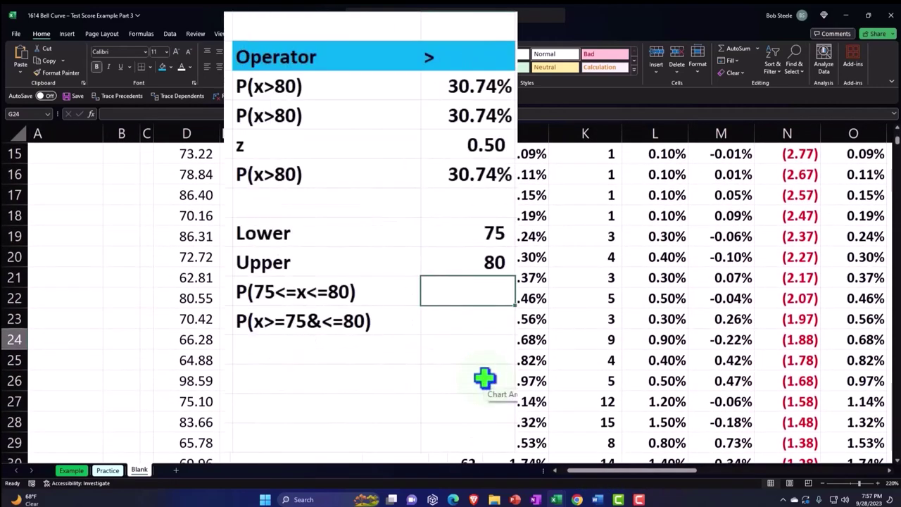
Begin a formula in G24 with NORM.DIST, using the Upper value in G23 as x.
text(=)
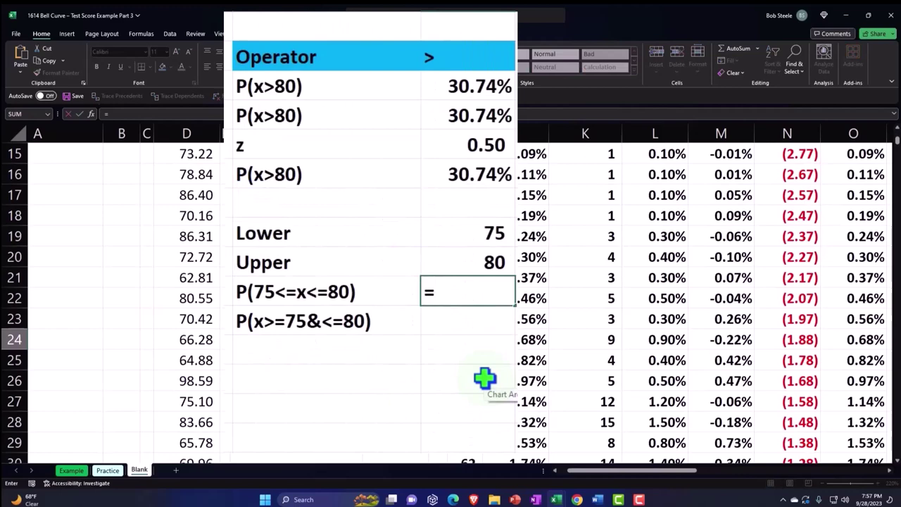
scroll(484, 378, up, 3)
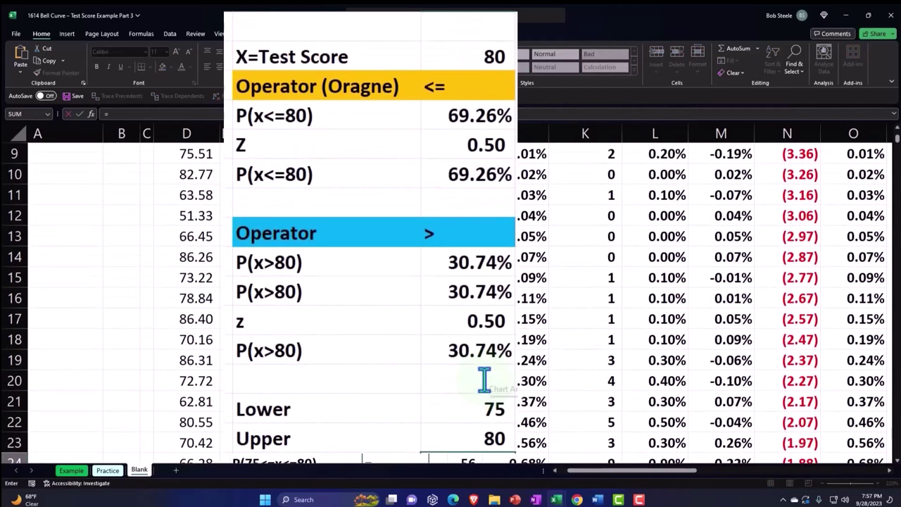
scroll(484, 378, up, 1)
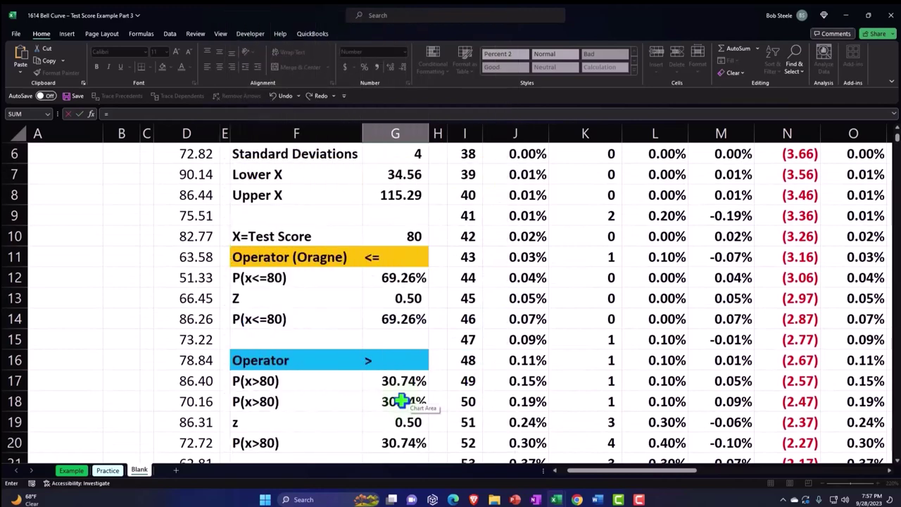
scroll(402, 401, down, 3)
click(382, 341)
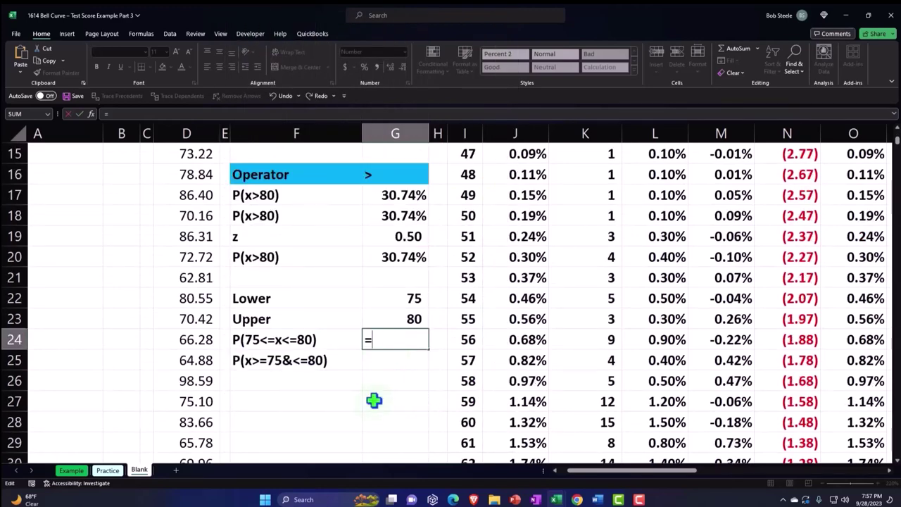
text(nor)
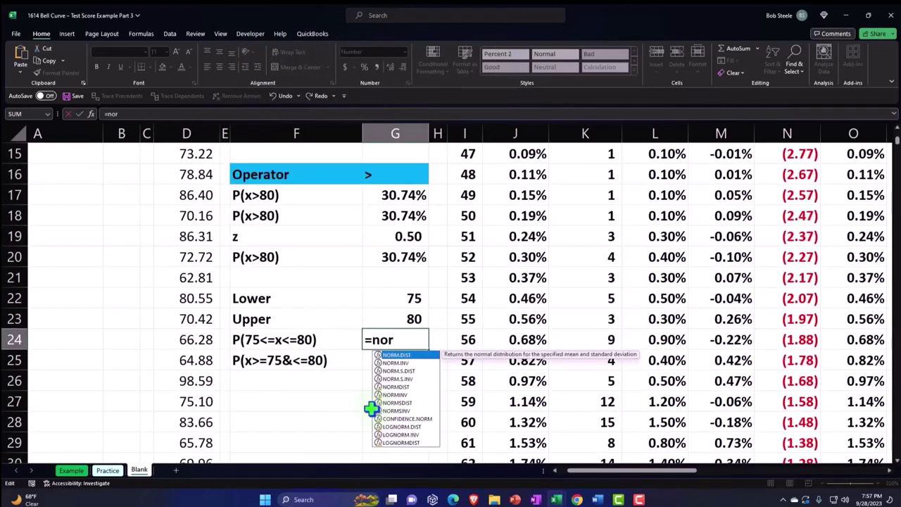
key(Tab)
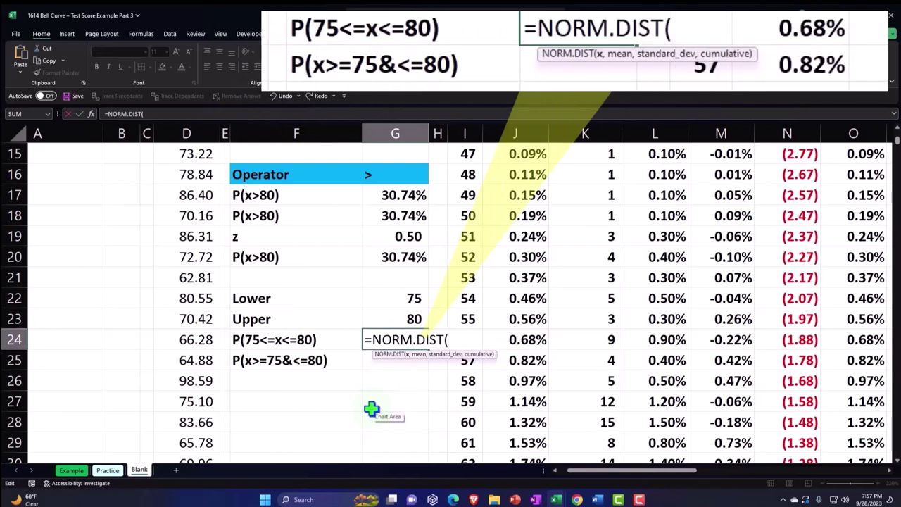
click(392, 319)
text(,)
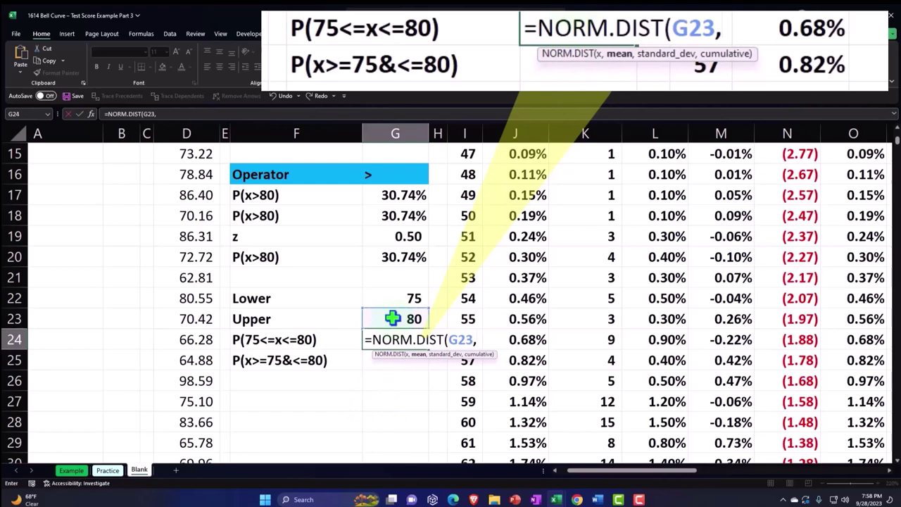
Complete the first NORM.DIST in G24 with the mean from G2, the standard deviation from G3, and 1 for cumulative.
scroll(393, 319, up, 5)
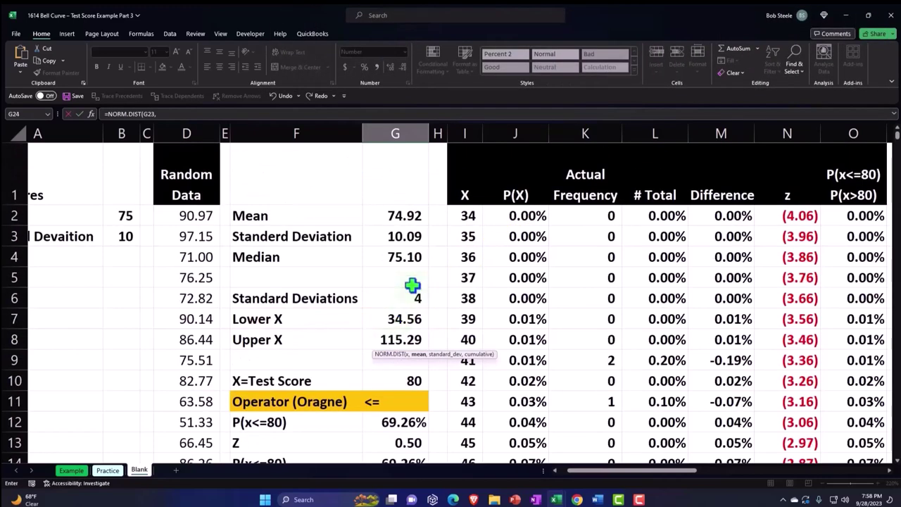
click(407, 218)
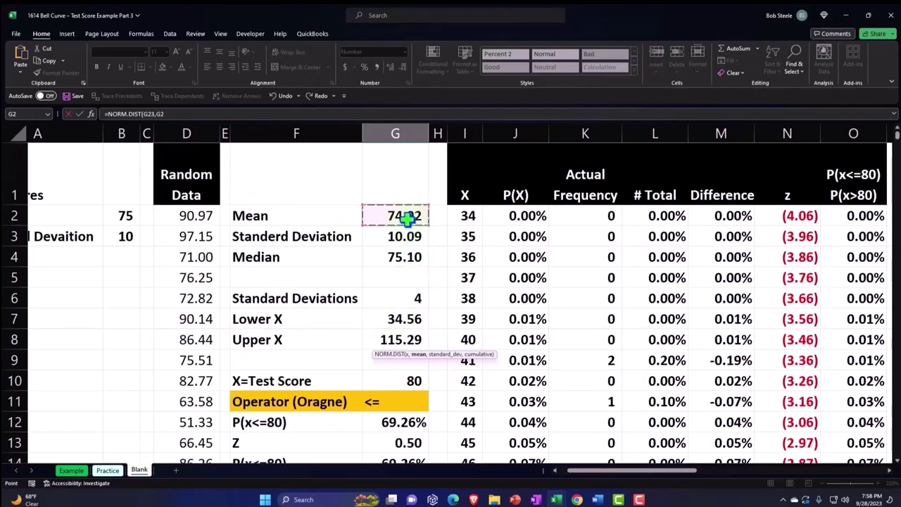
text(,)
scroll(408, 218, down, 4)
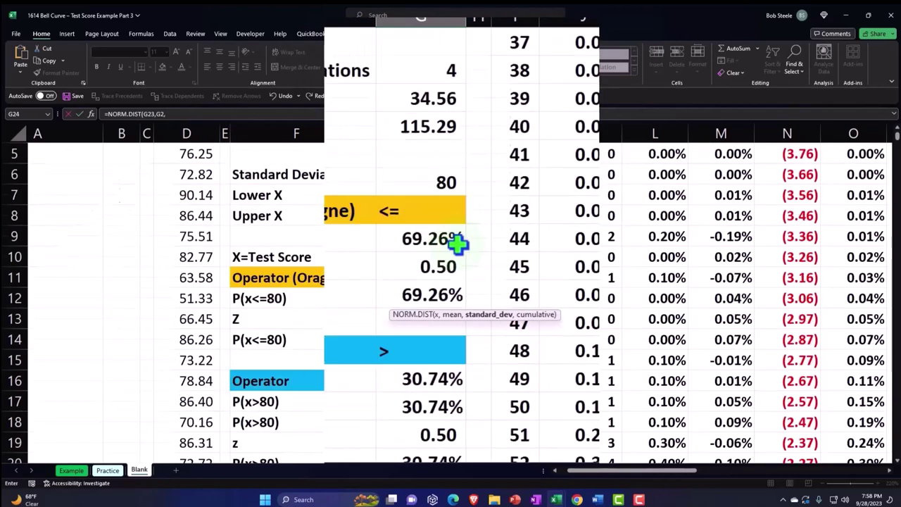
scroll(458, 247, down, 3)
scroll(519, 241, up, 1)
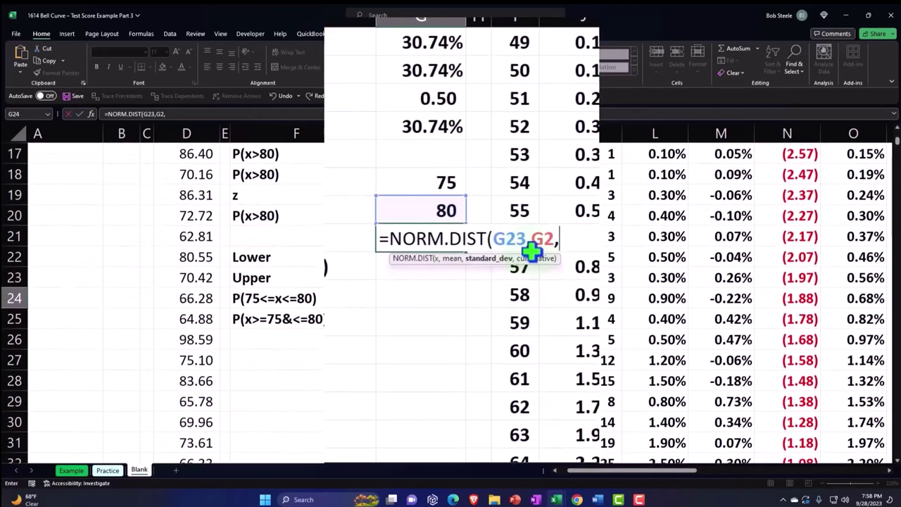
scroll(451, 327, up, 5)
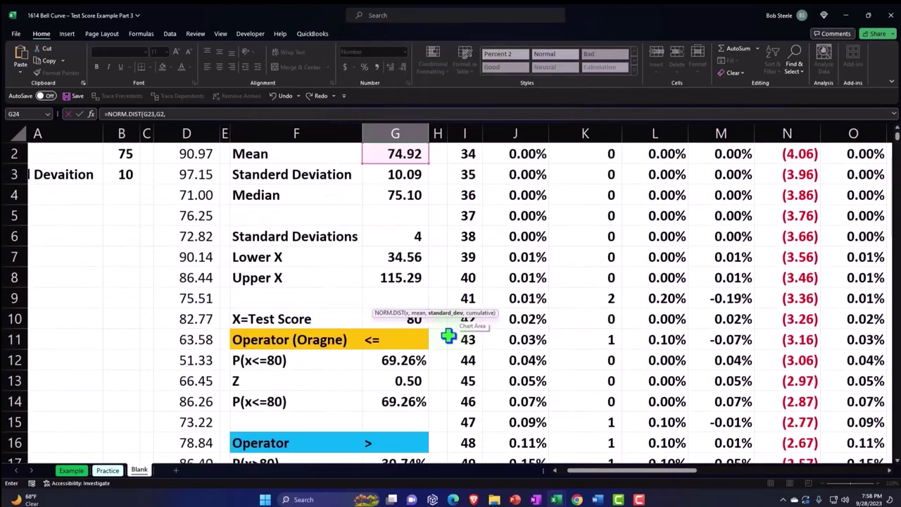
click(402, 237)
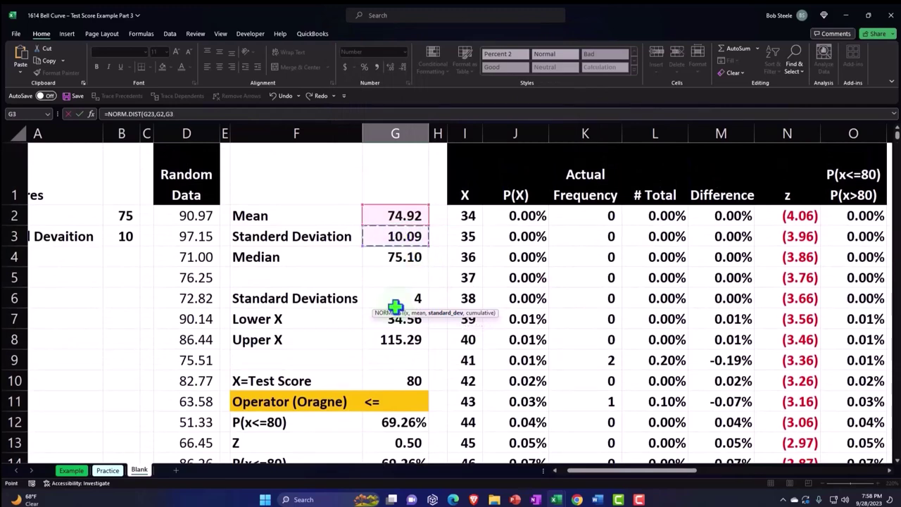
scroll(394, 310, down, 4)
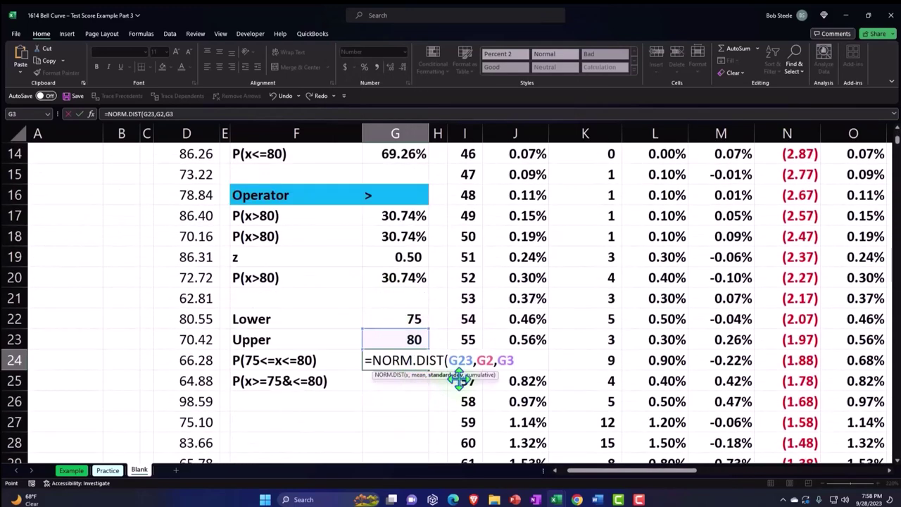
text(,)
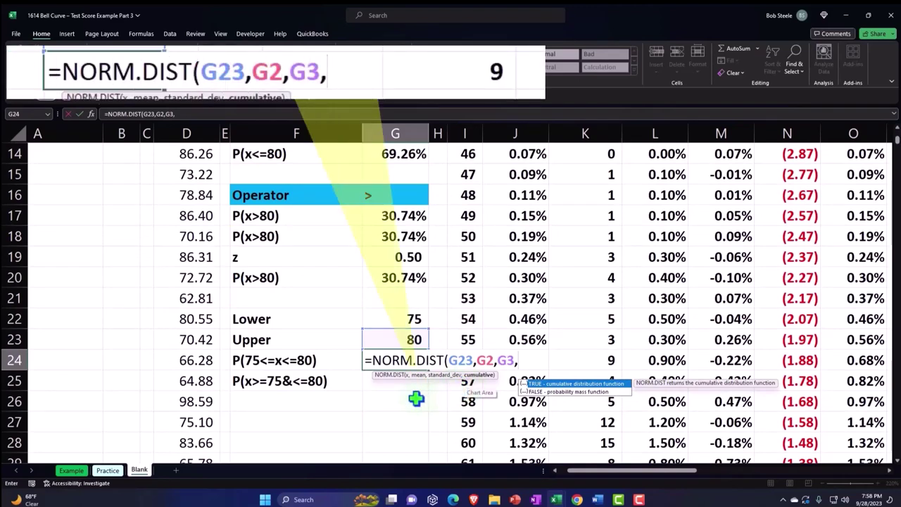
text(1))
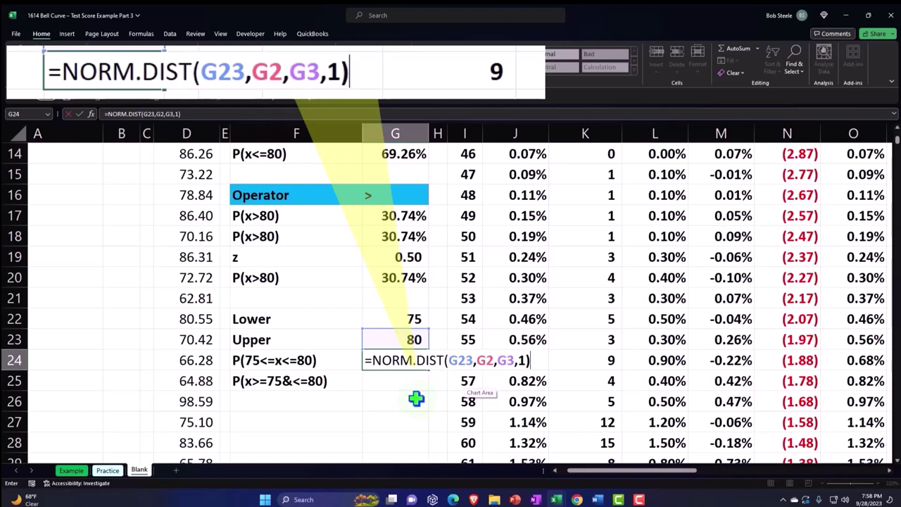
Subtract a second NORM.DIST in the G24 formula, using the Lower value in G22 as x.
text(-)
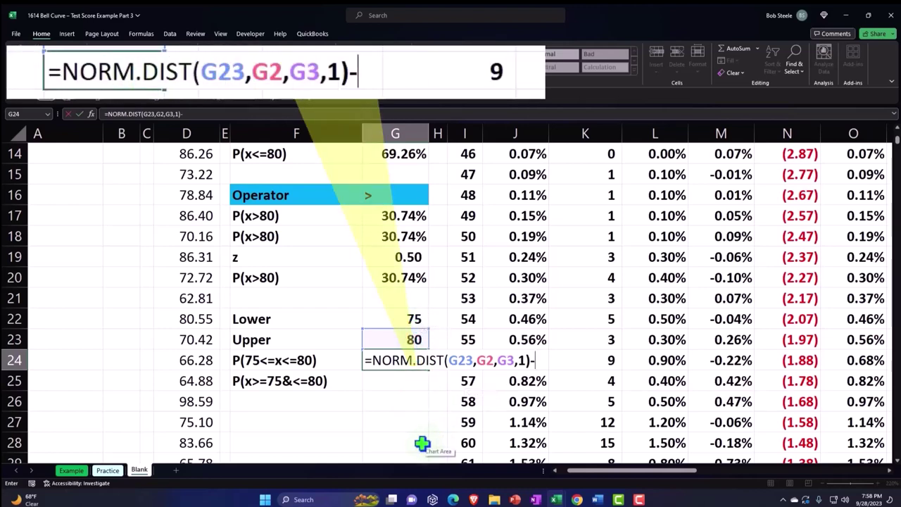
text(nor)
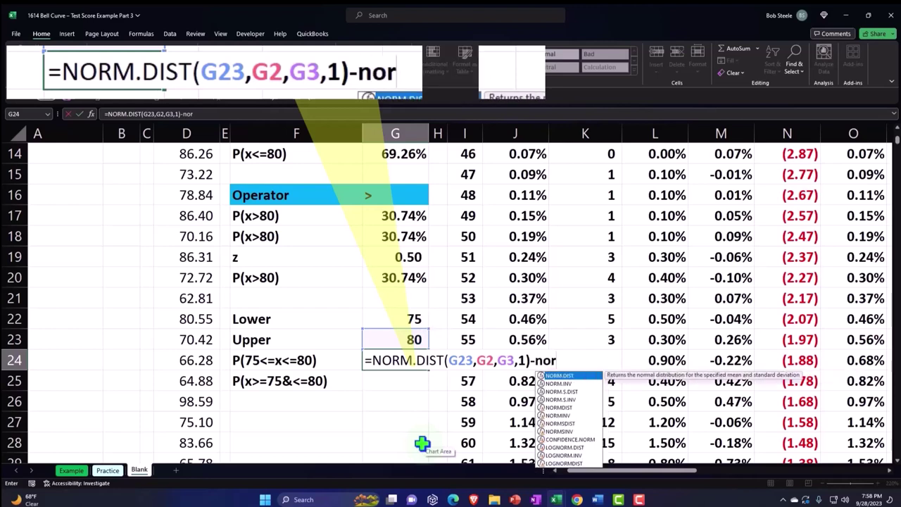
key(Tab)
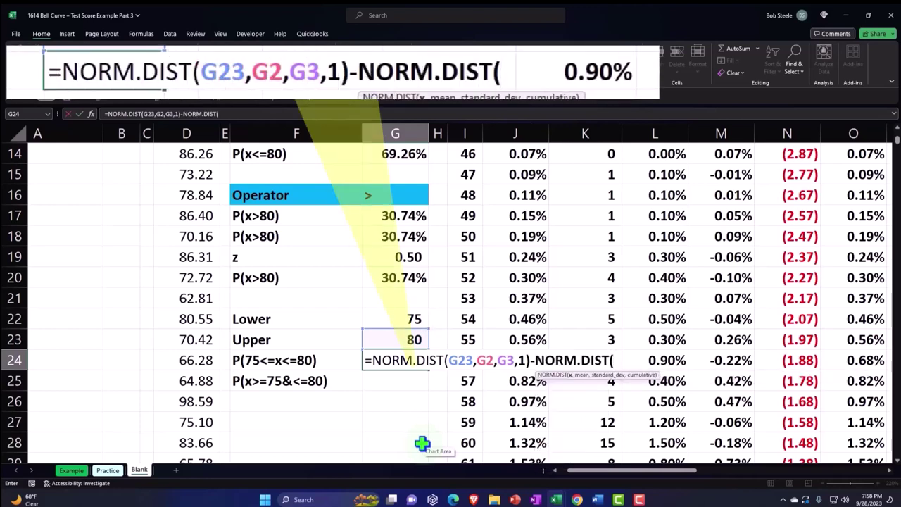
click(400, 319)
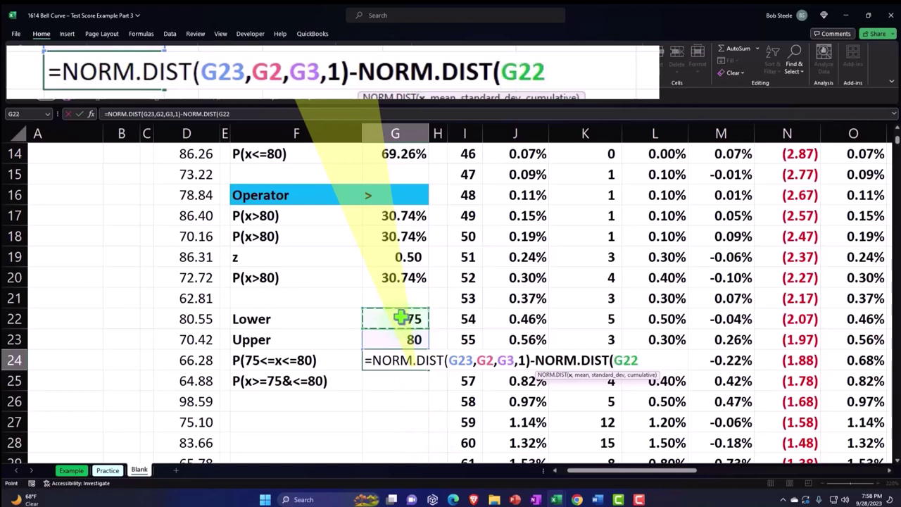
text(,)
Finish the second NORM.DIST with mean G2, standard deviation G3, and 1 for cumulative, and enter the G24 formula.
scroll(400, 318, up, 5)
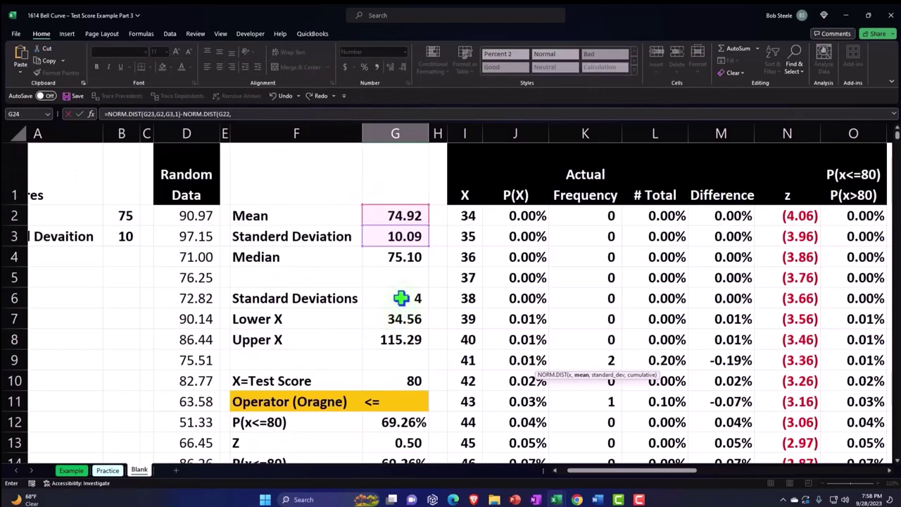
click(392, 217)
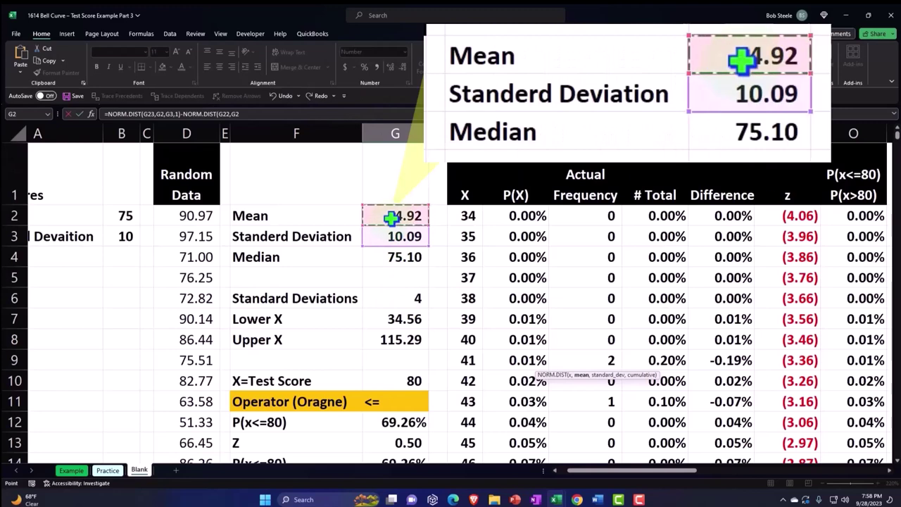
text(,)
scroll(392, 240, down, 4)
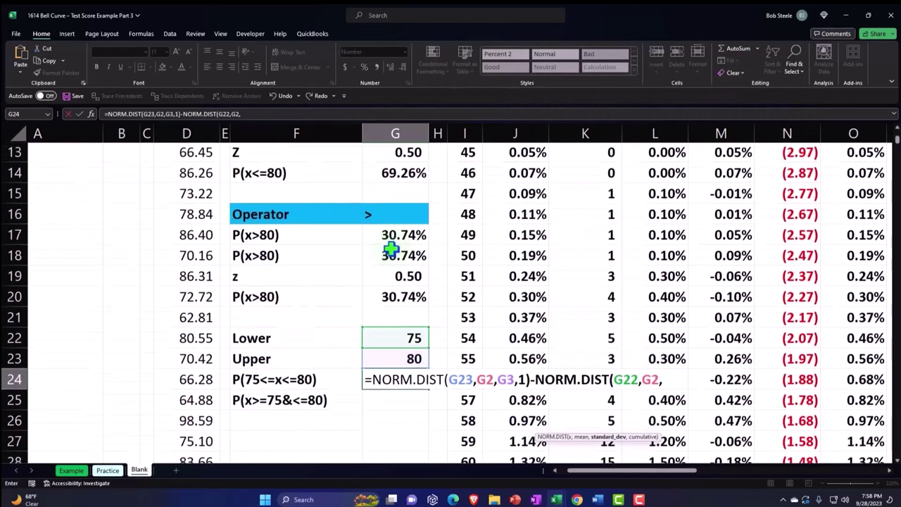
scroll(392, 248, down, 1)
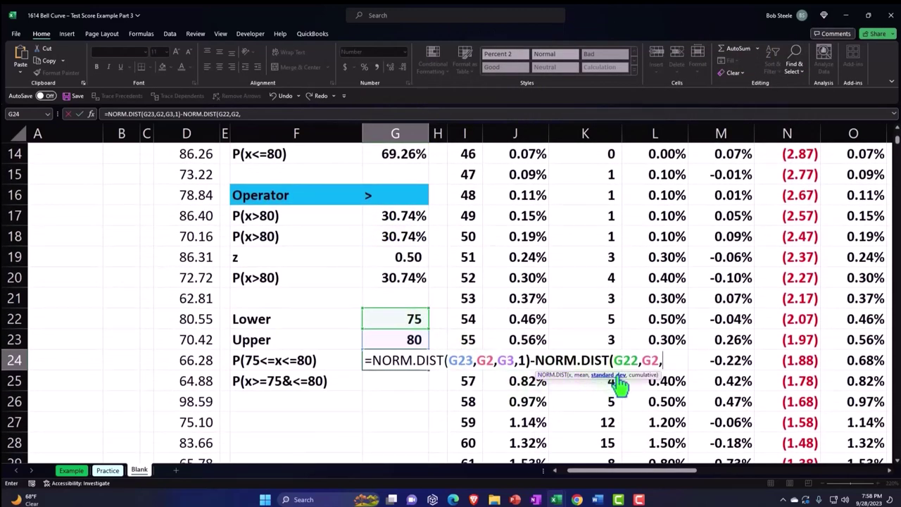
scroll(465, 373, up, 4)
click(402, 239)
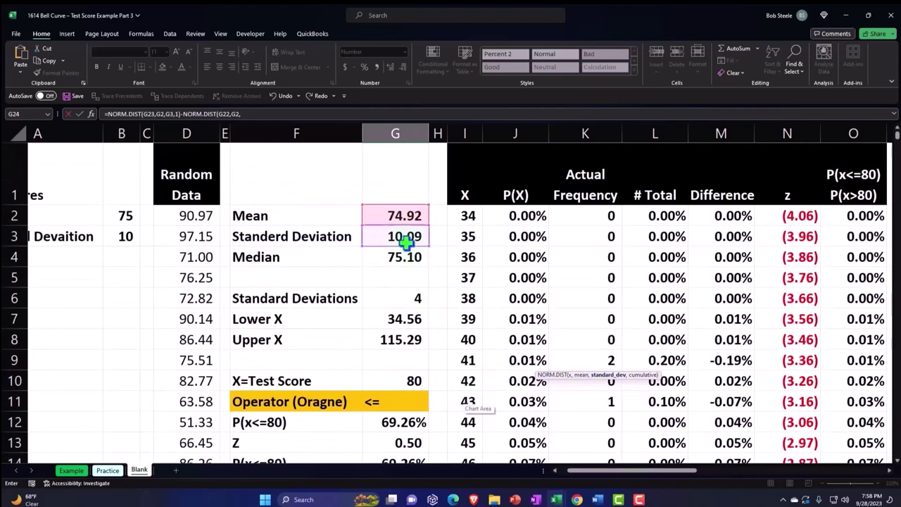
scroll(440, 359, down, 4)
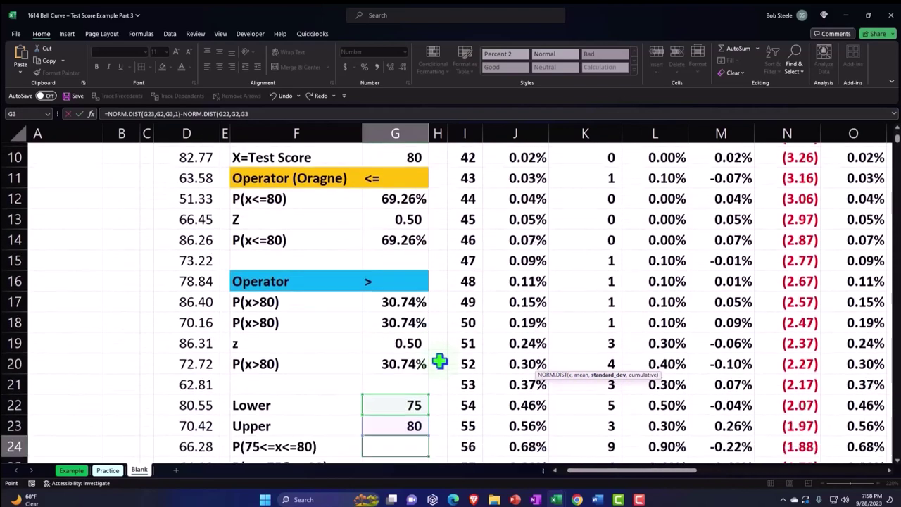
scroll(440, 361, down, 1)
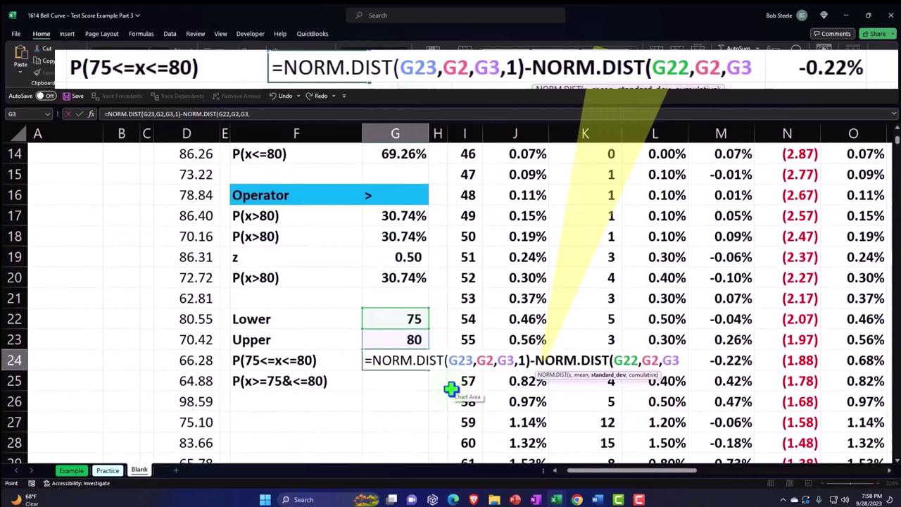
text(,1)
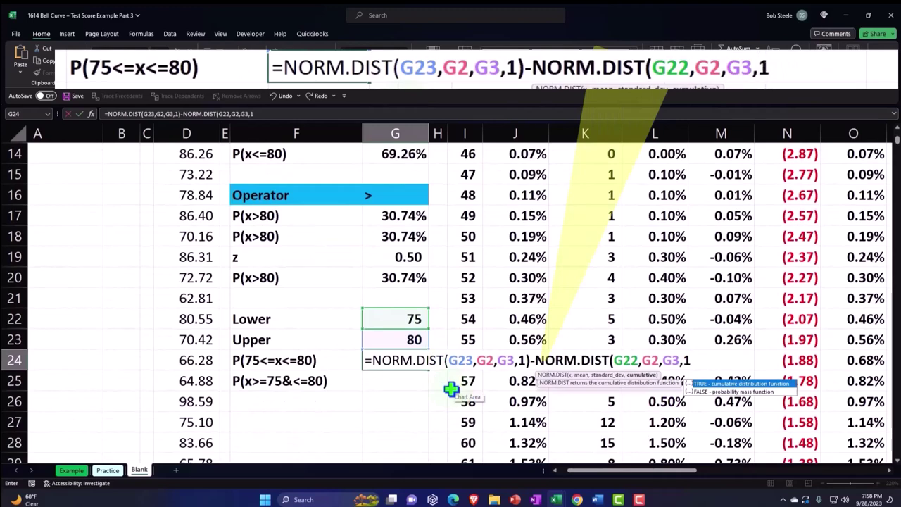
text())
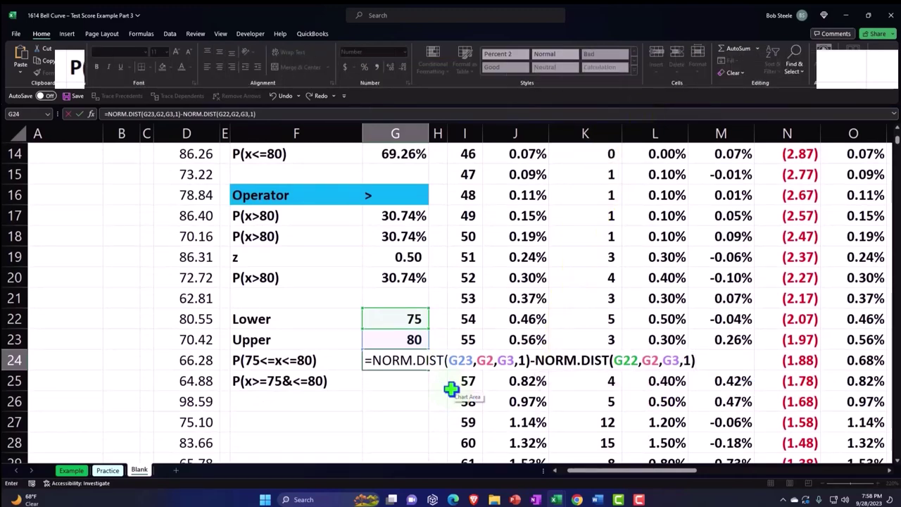
key(Return)
Format the probability in G24 as a percentage with two decimal places.
key(Up)
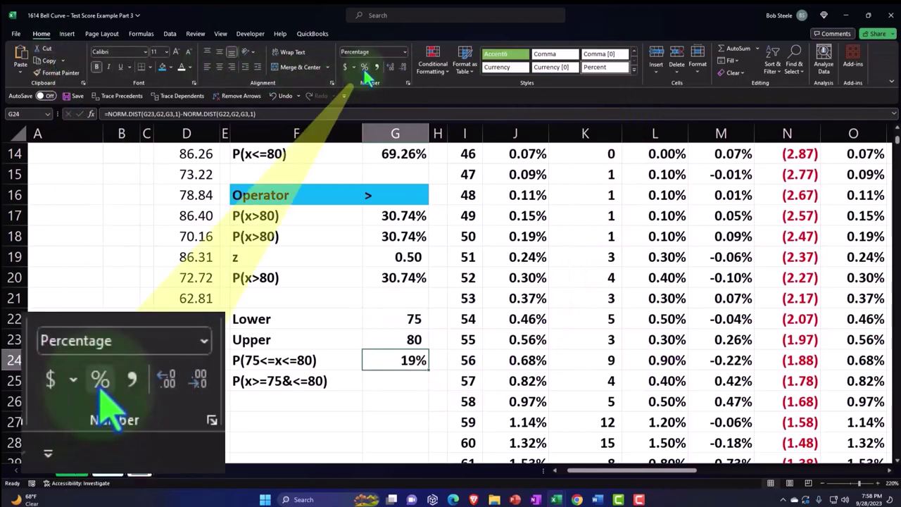
click(389, 69)
click(390, 68)
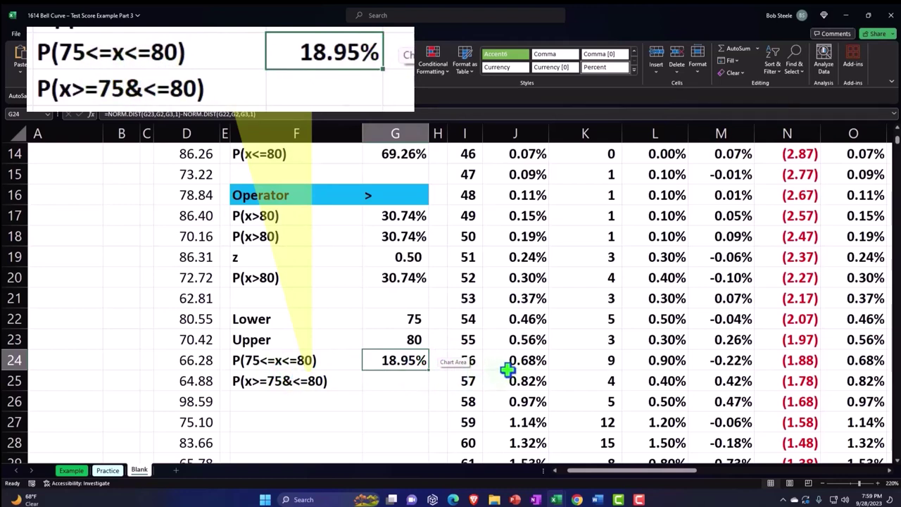
Select the P(X) values for scores 76 through 80 in J44:J48 and compare their sum with the probability in G24.
click(527, 381)
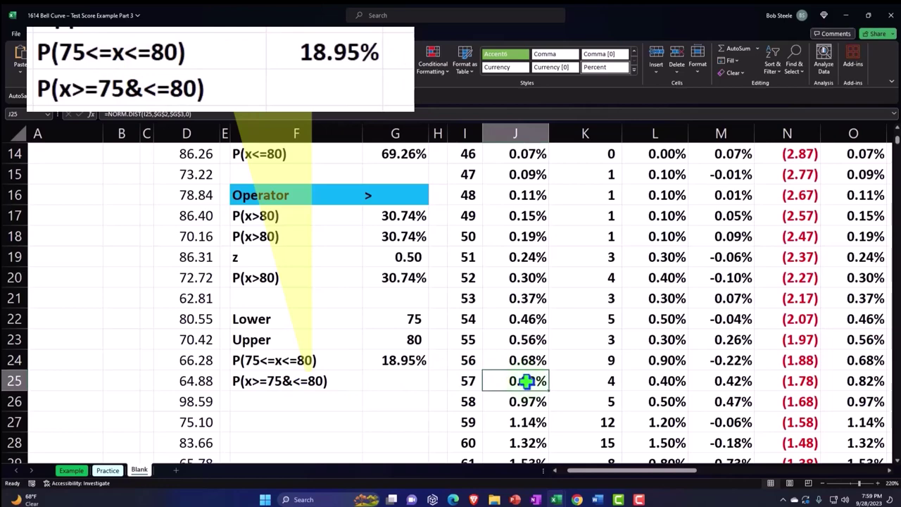
scroll(527, 381, down, 5)
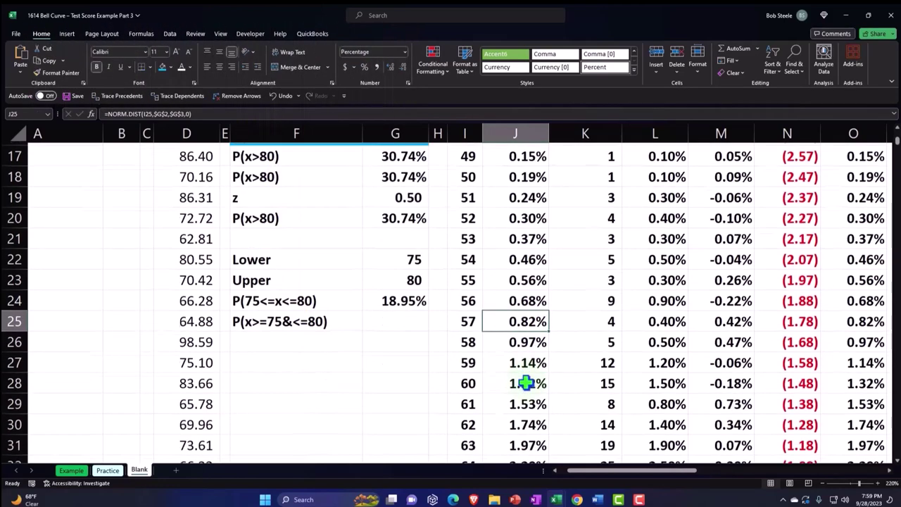
scroll(527, 381, down, 3)
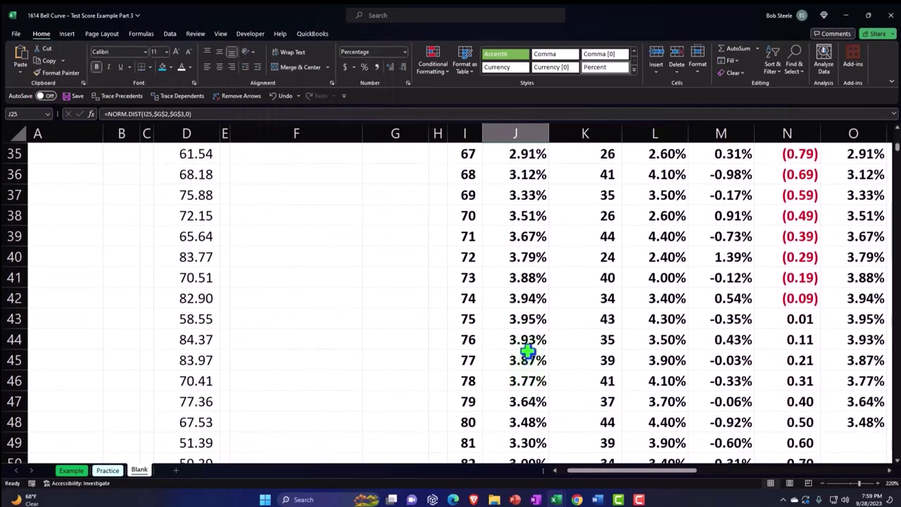
click(526, 344)
drag(519, 340, 524, 198)
drag(513, 131, 501, 186)
scroll(386, 316, up, 2)
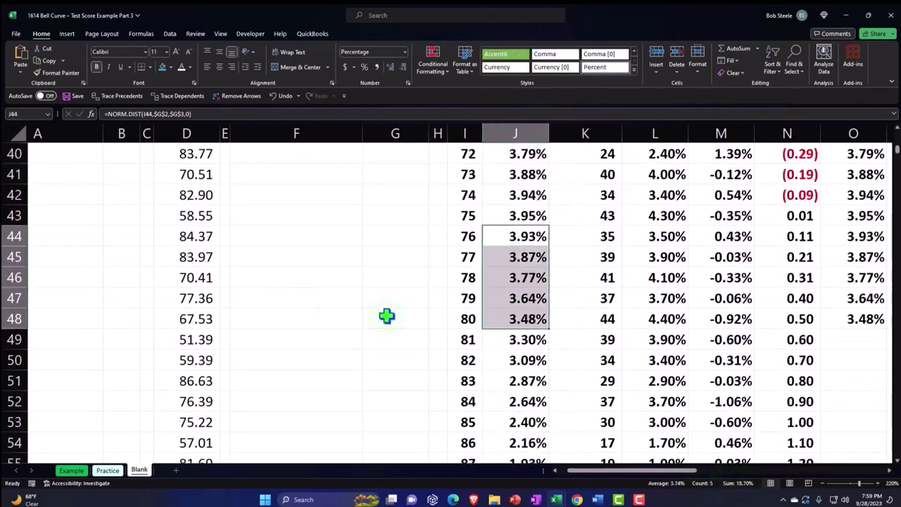
scroll(387, 316, up, 8)
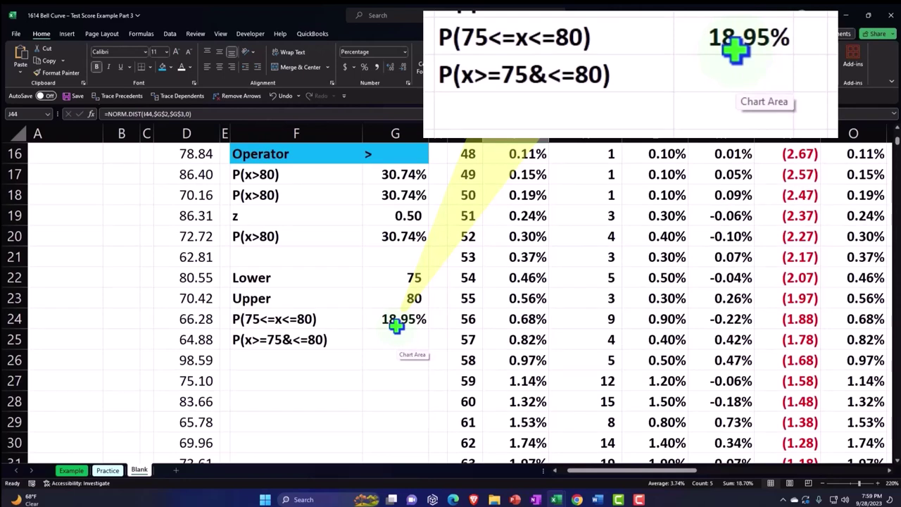
Enter a formula in G25 that references the probability in G24.
click(391, 343)
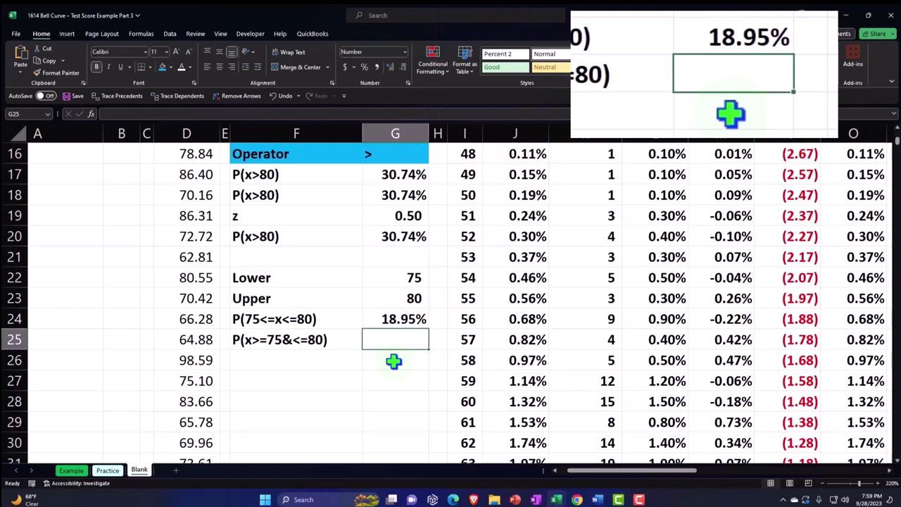
click(405, 340)
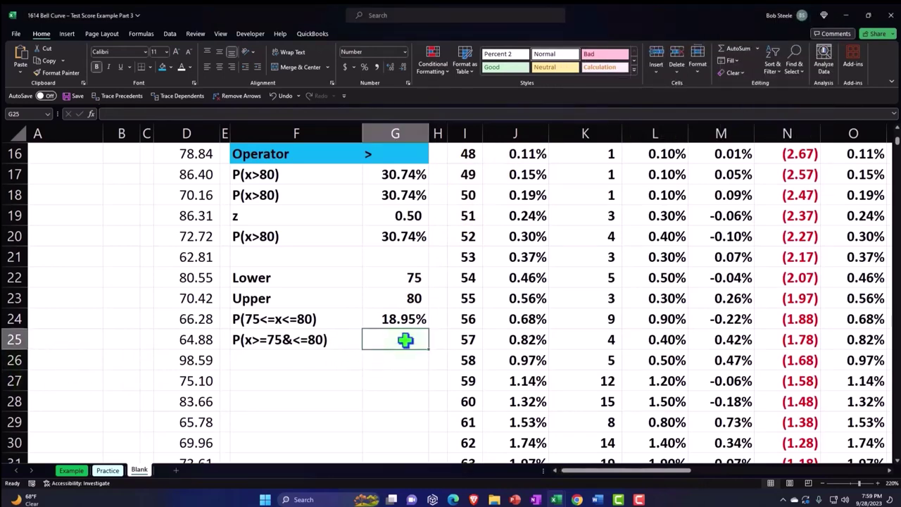
text(=)
key(Up)
key(Return)
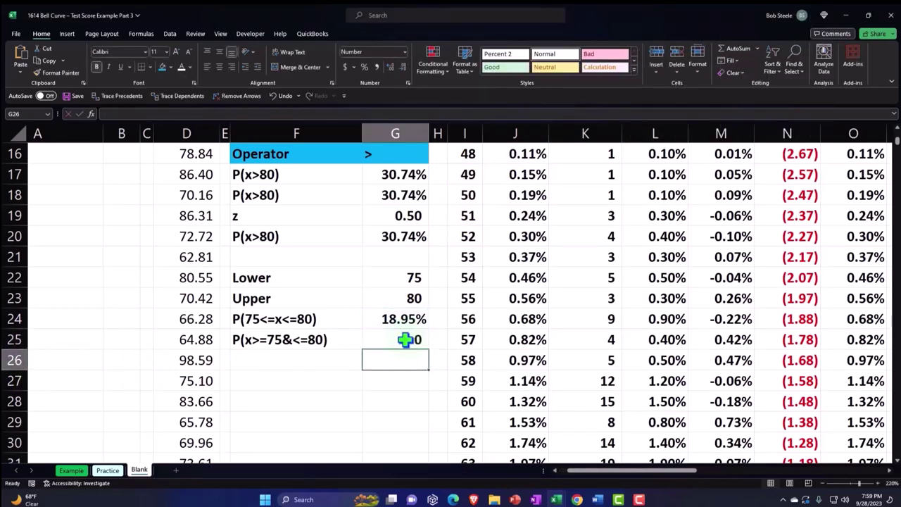
Label F26 as "Lower Z" and F27 as "Upper Z".
key(Left)
text(L)
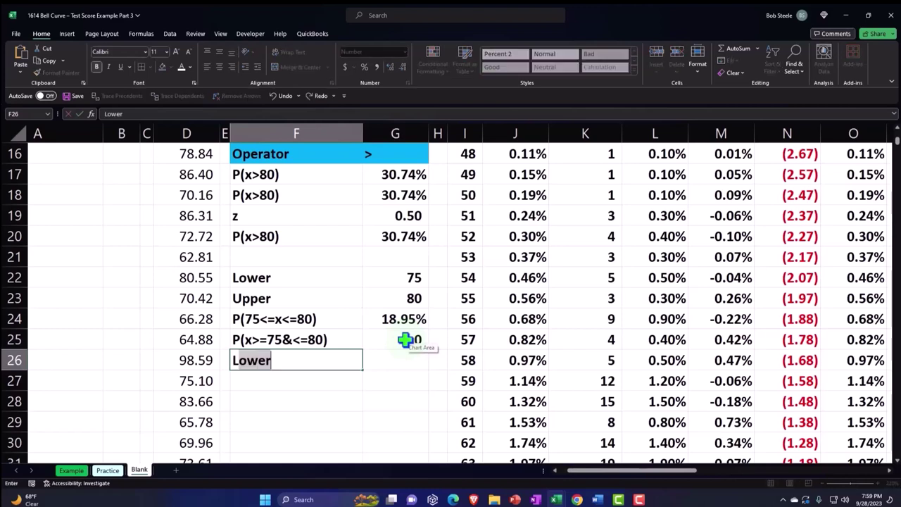
text(ower ZX)
key(Return)
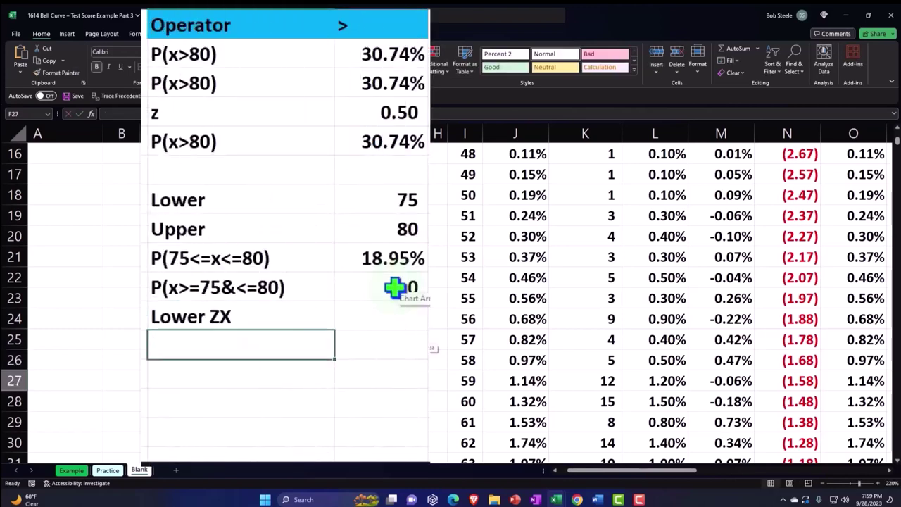
double_click(270, 317)
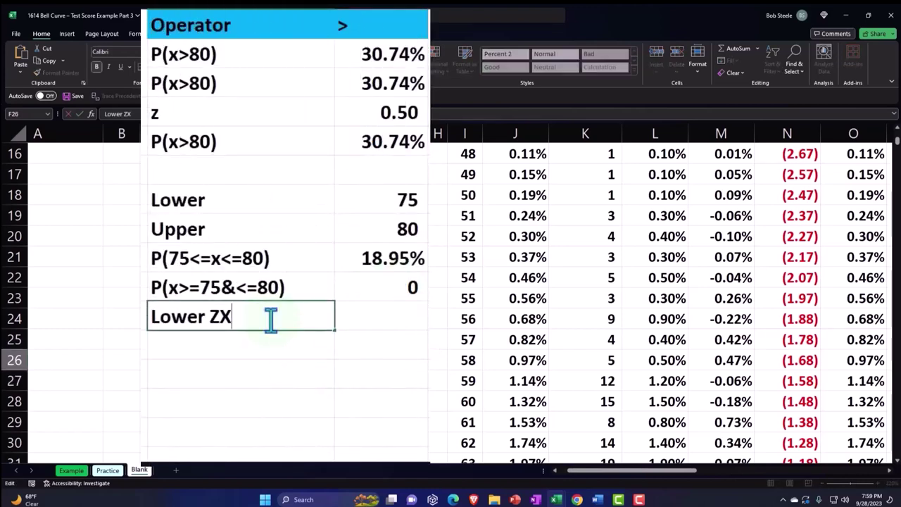
key(Return)
text(Upper )
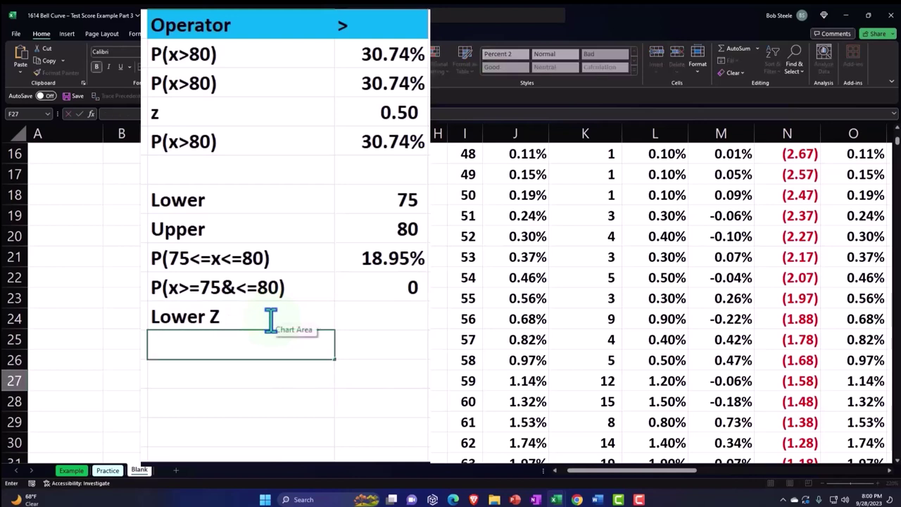
text(Z)
Start the Lower Z formula in G26 by subtracting the mean in G2 from the Lower value in G22, in parentheses.
key(Tab)
key(Up)
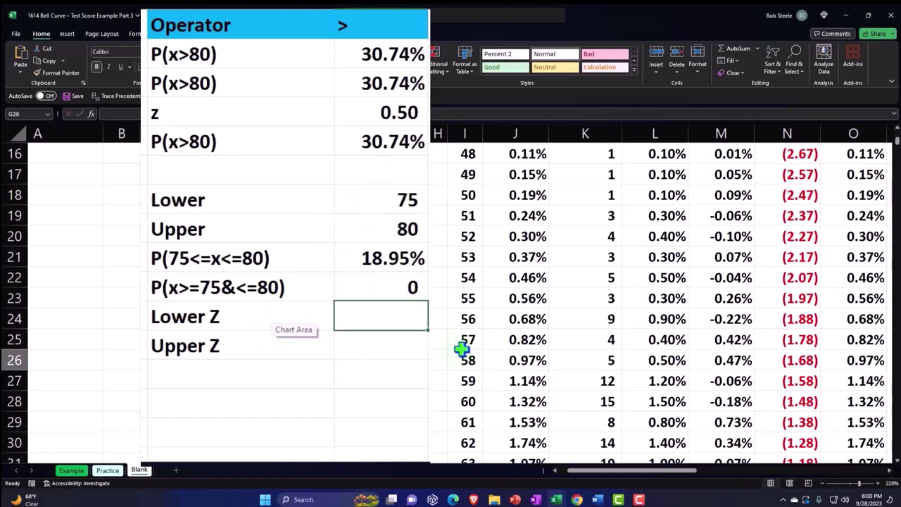
text(=()
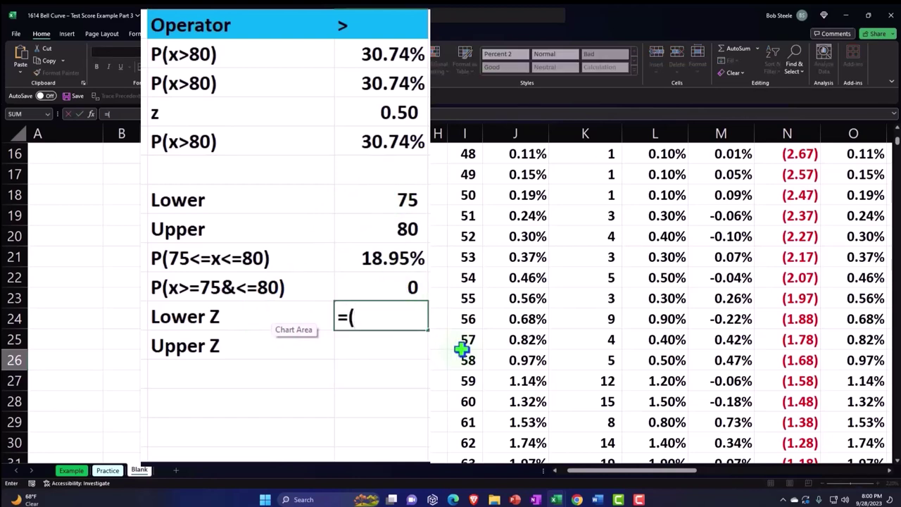
key(Up)
key(Up)
key(Up)
key(Up)
text(-)
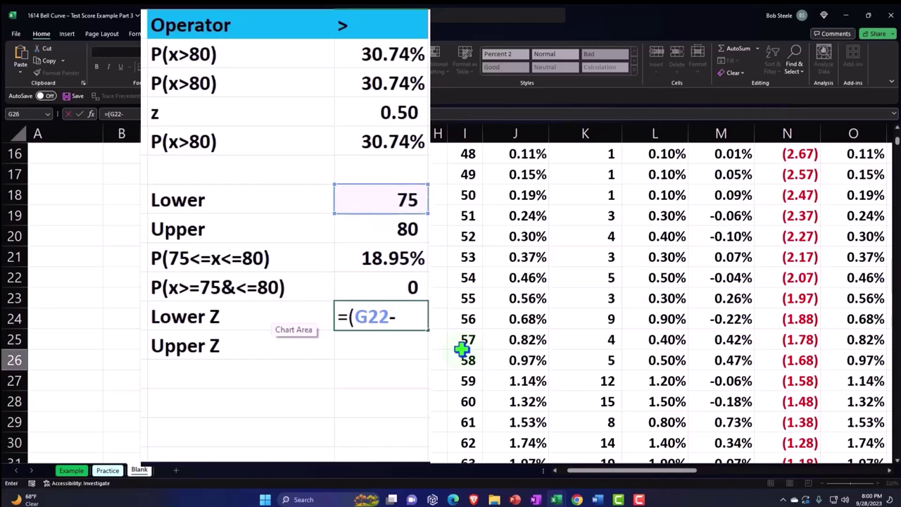
key(Up)
key(Up)
key(Up)
key(Up)
key(Up)
key(Up)
key(Up)
key(Up)
key(Up)
key(Up)
key(Up)
key(Up)
key(Up)
key(Up)
key(Up)
key(Up)
key(Up)
key(Up)
key(Up)
key(Up)
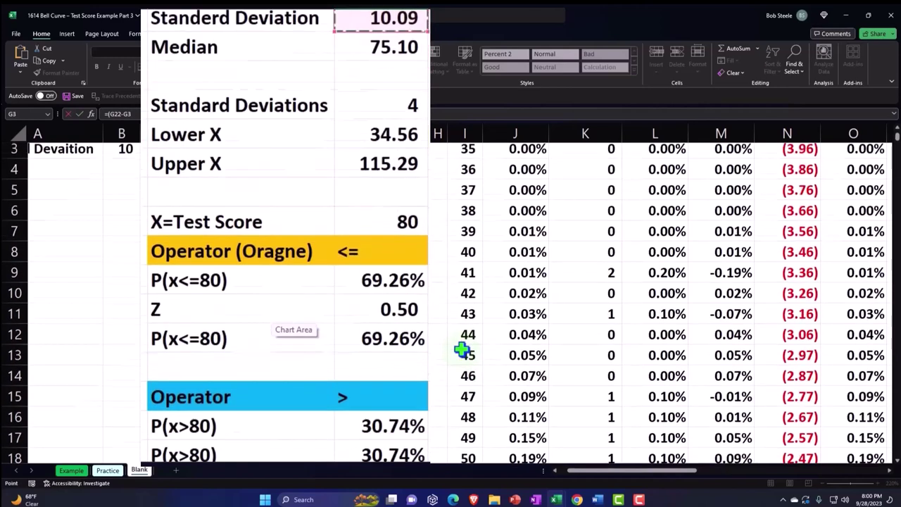
key(Up)
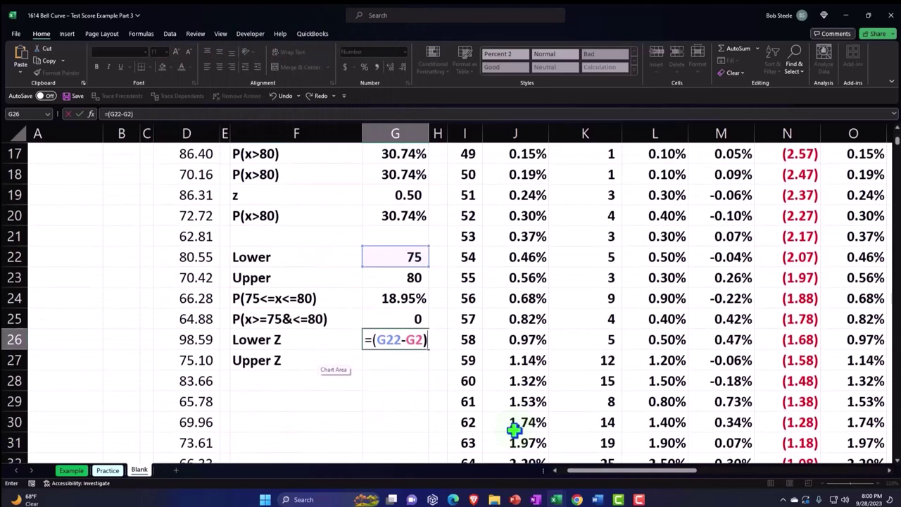
Divide the difference in G26 by the standard deviation in G3 and enter the Lower Z formula.
scroll(578, 437, up, 5)
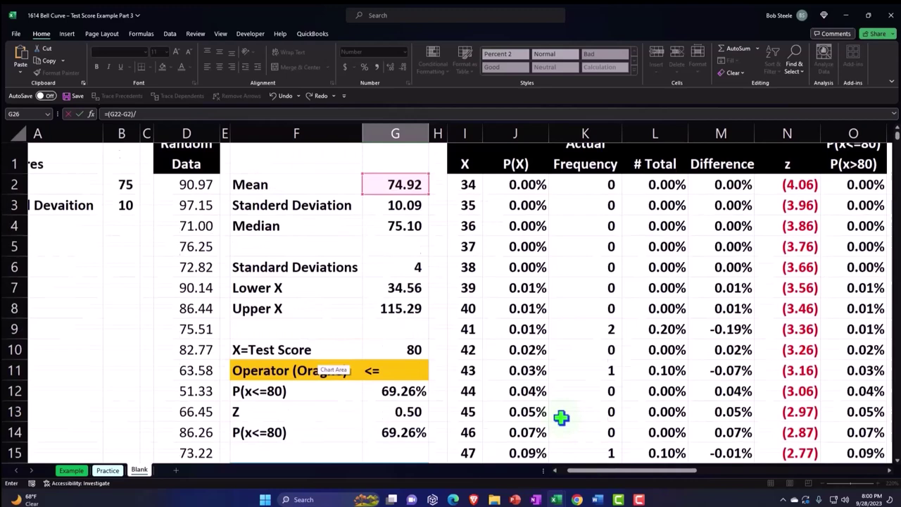
click(414, 242)
key(Return)
Show the Lower Z value in G26 with three decimal places.
scroll(410, 236, down, 6)
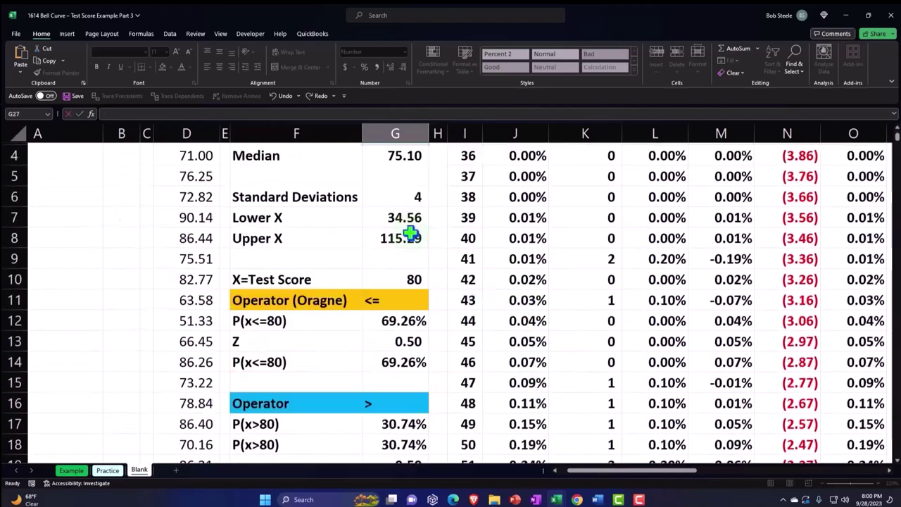
click(398, 303)
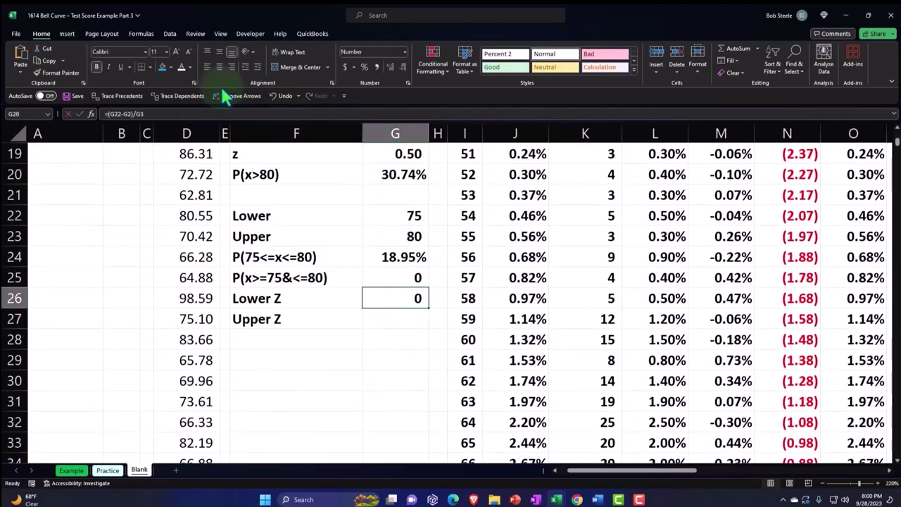
click(392, 67)
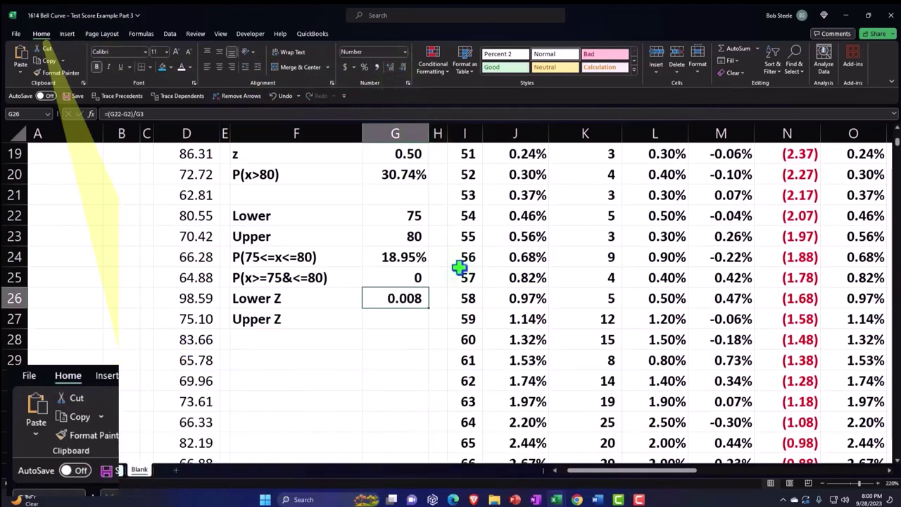
Start the Upper Z formula in G27 by subtracting the mean in G2 from the Upper value in G23, in parentheses.
click(407, 322)
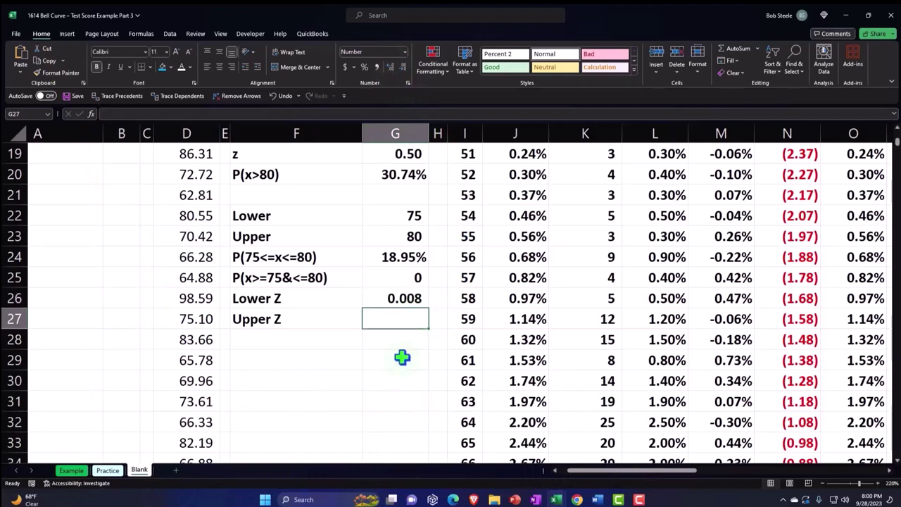
text(=)
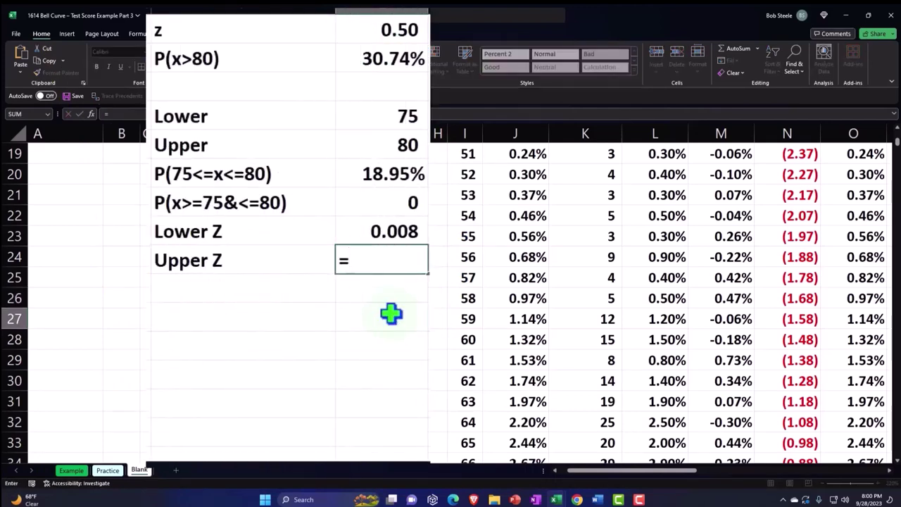
text(()
click(379, 145)
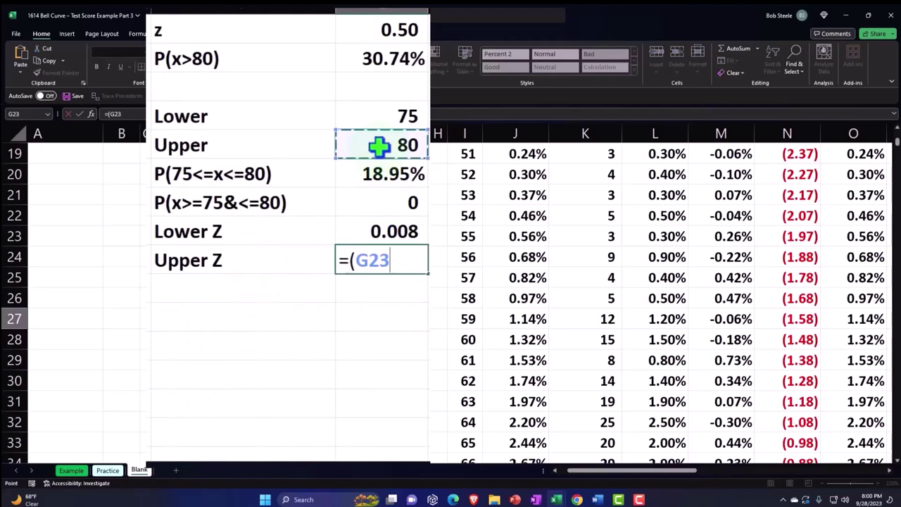
text(-)
scroll(379, 198, up, 6)
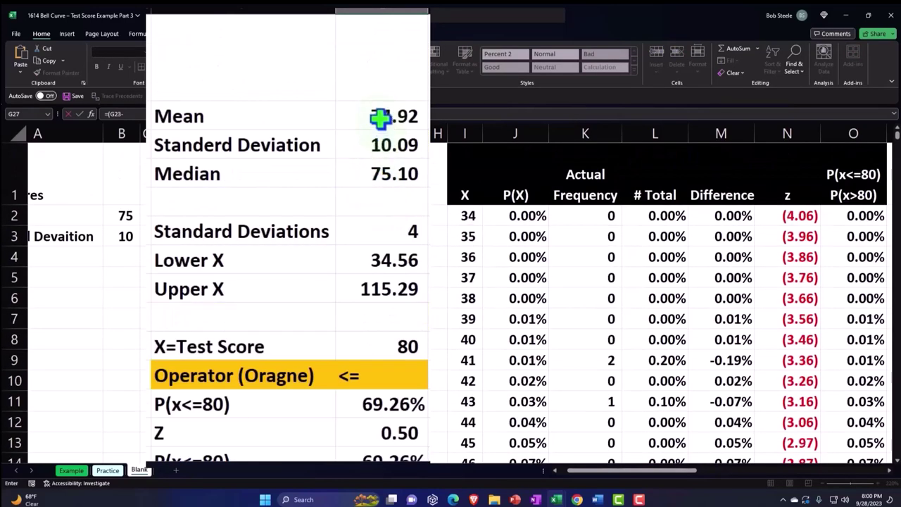
click(380, 118)
text())
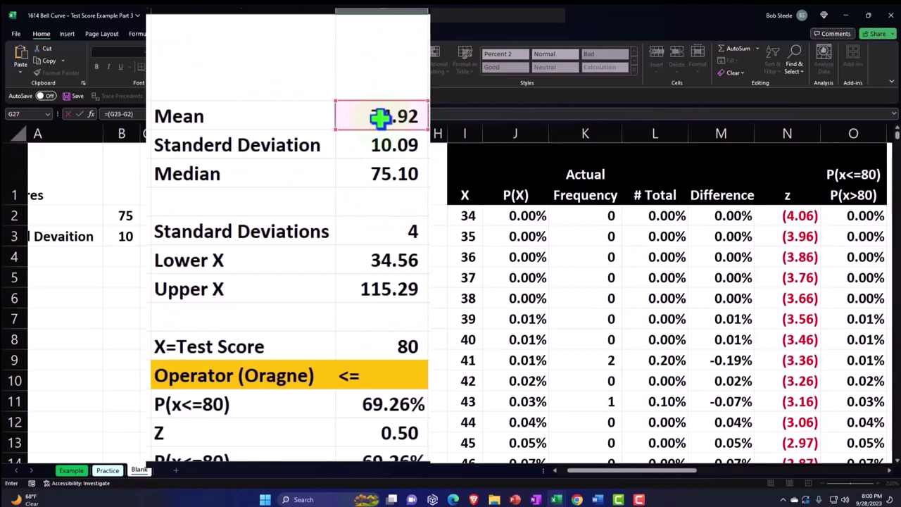
scroll(380, 121, down, 5)
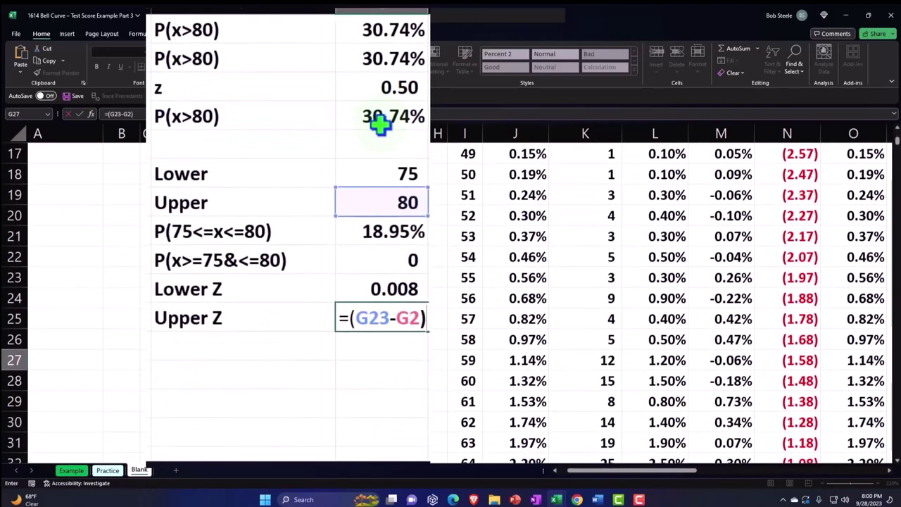
Divide the difference in G27 by the standard deviation in G3 and enter the Upper Z formula.
scroll(380, 123, up, 5)
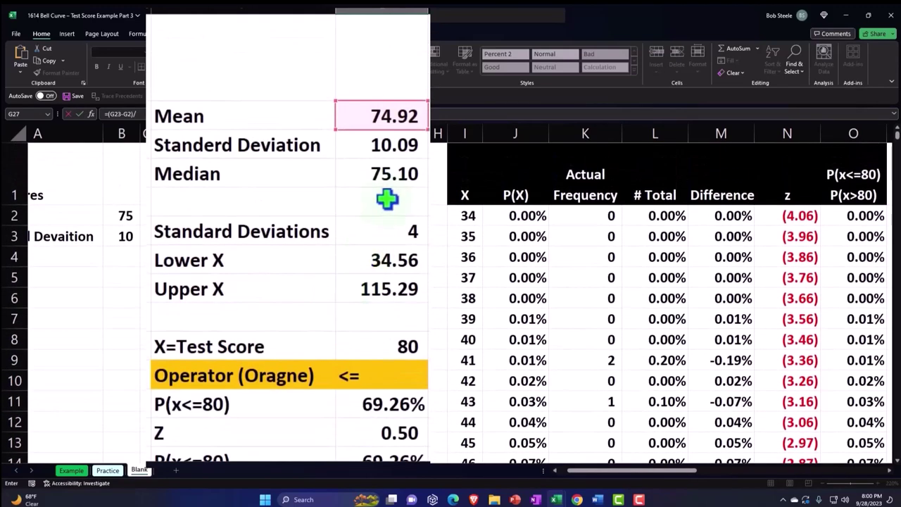
click(403, 239)
scroll(405, 250, down, 6)
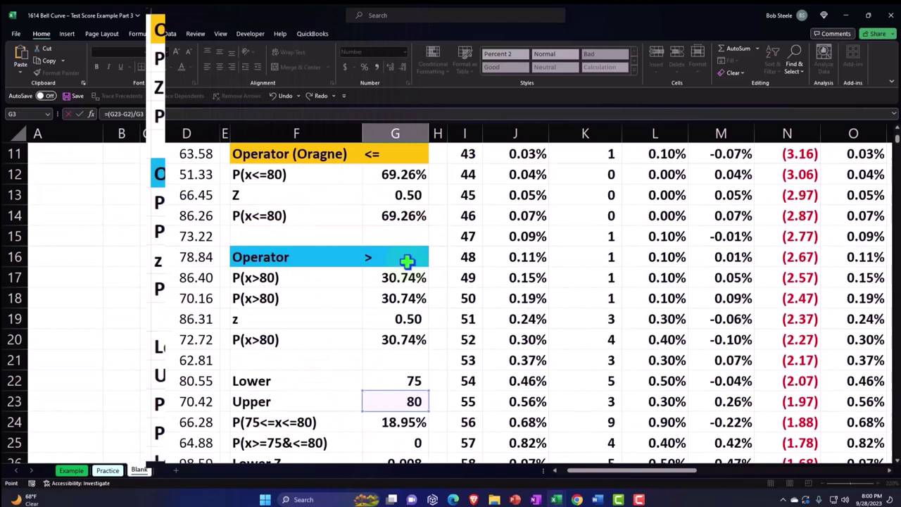
key(Return)
Show the Upper Z value in G27 with three decimal places.
key(Up)
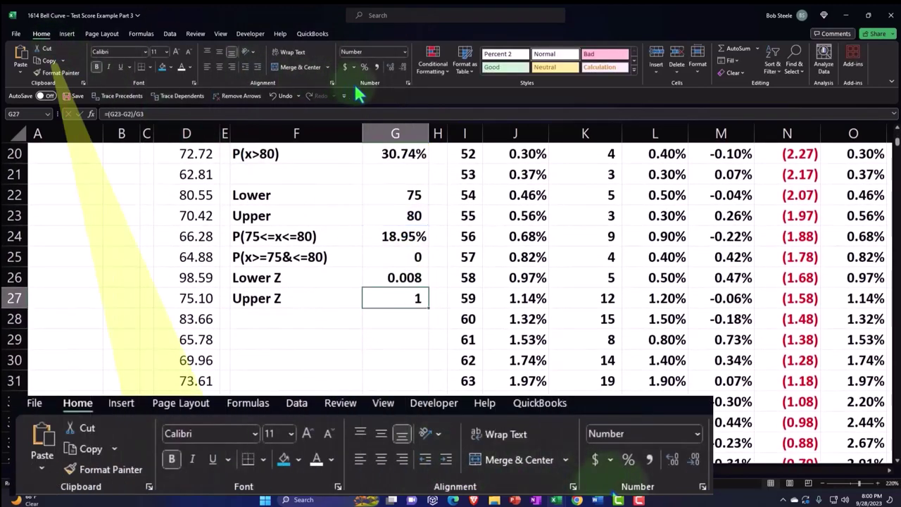
click(390, 68)
click(389, 67)
click(389, 68)
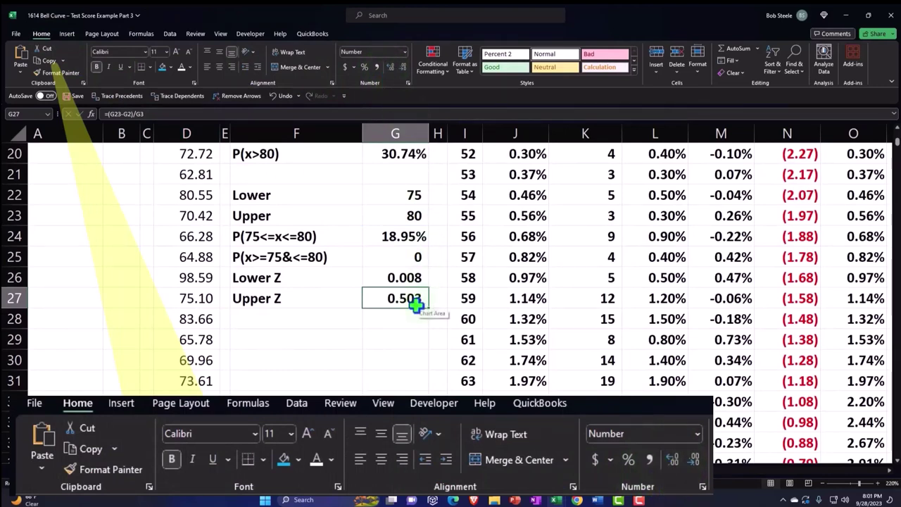
Reuse the dynamic P(x>=75&<=80) label in F28 with a formula referencing F25.
click(315, 321)
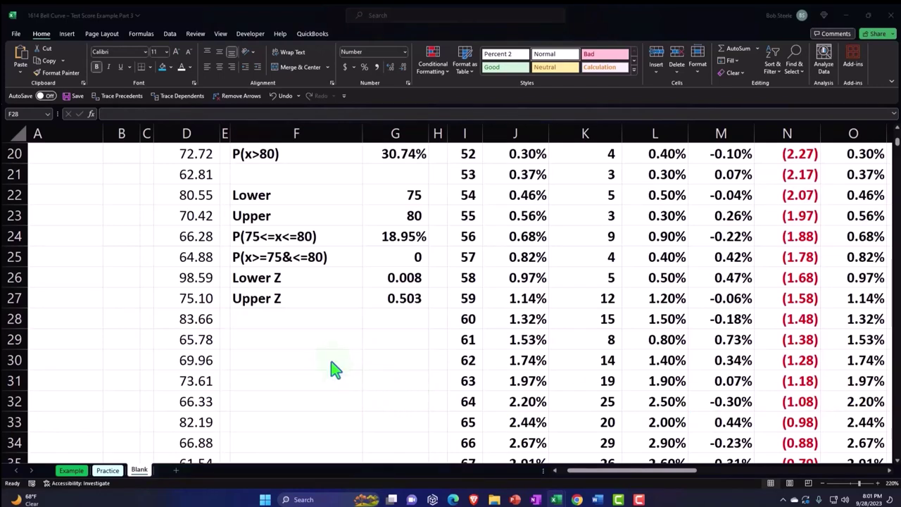
click(319, 325)
text(=)
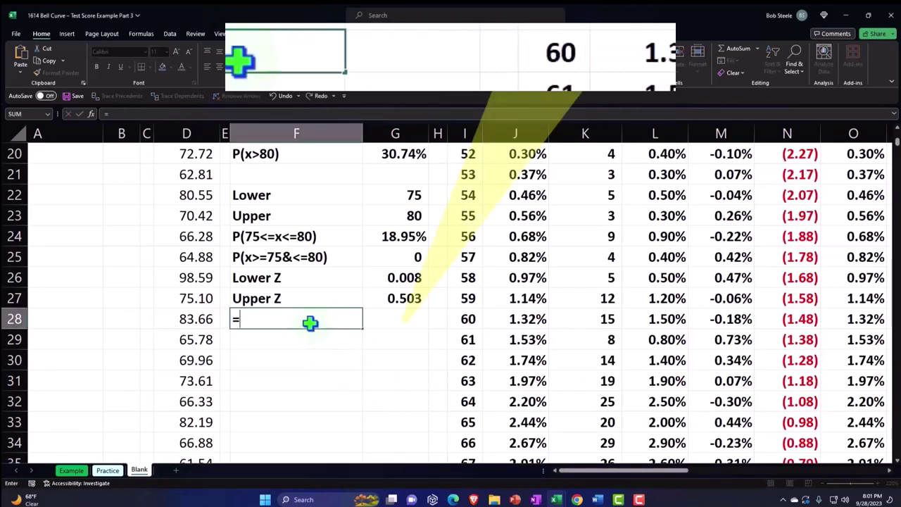
key(Up)
key(Up)
key(Up)
key(Return)
key(Up)
Start the G28 formula with NORM.S.DIST of the Upper Z value in G27, using 1 for cumulative.
key(Right)
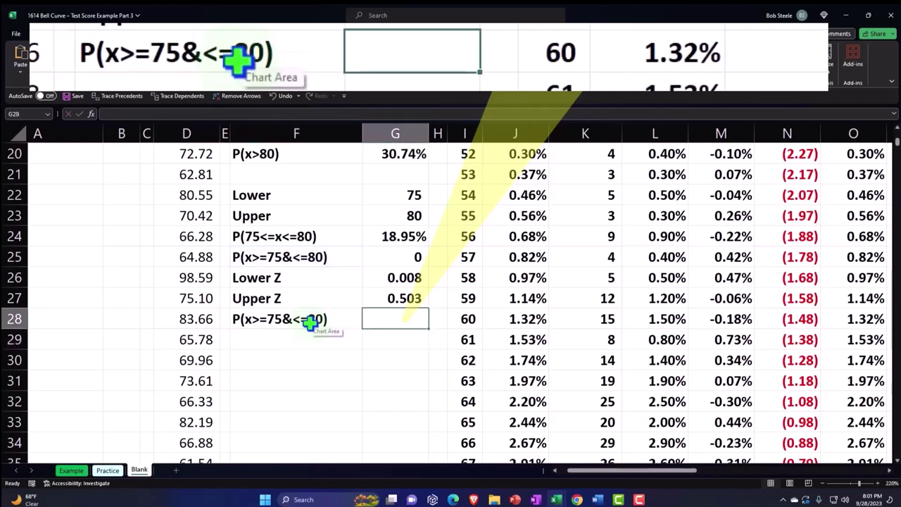
text(=)
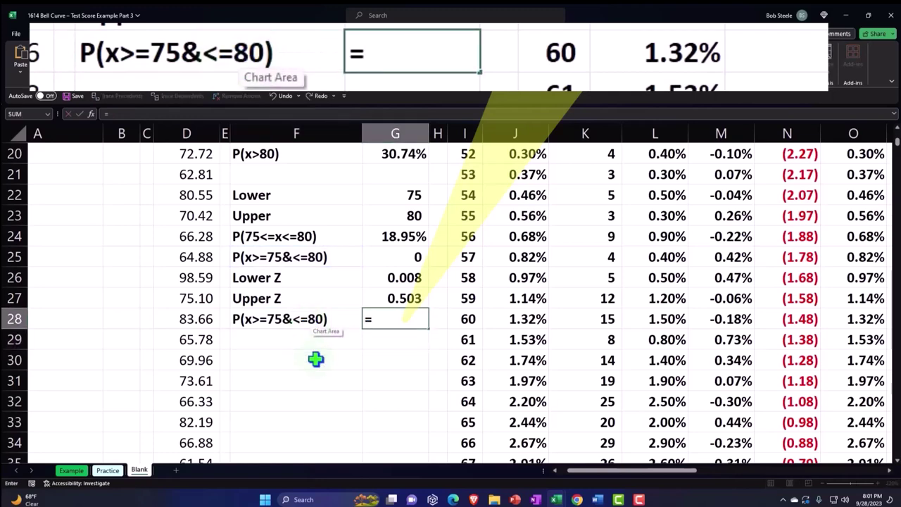
text(norm)
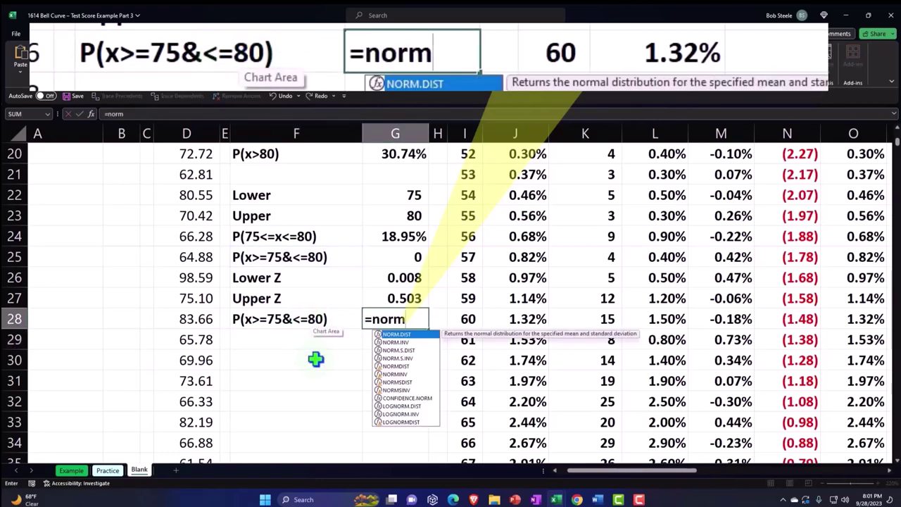
text(.)
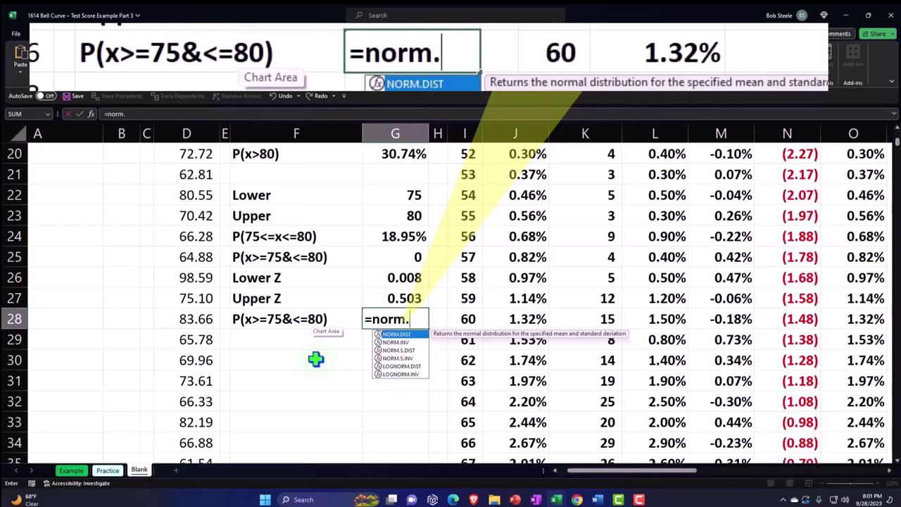
text(s)
key(Tab)
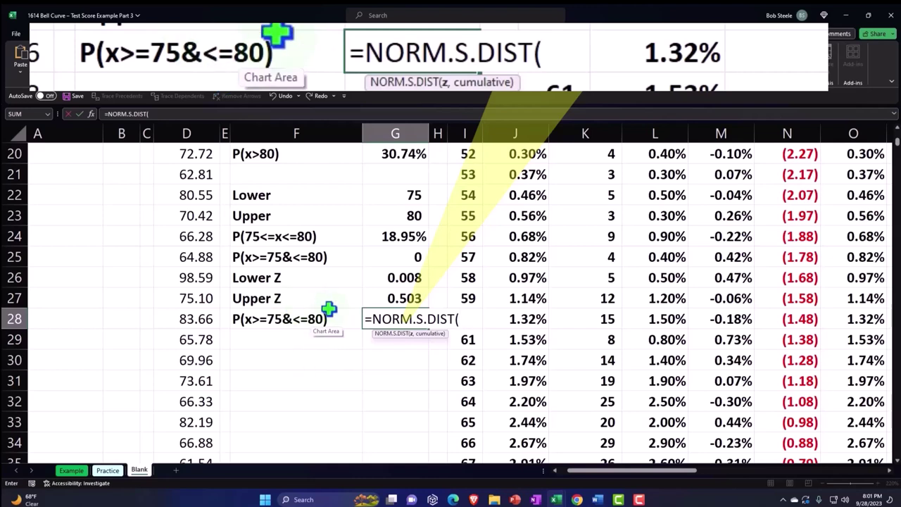
click(386, 300)
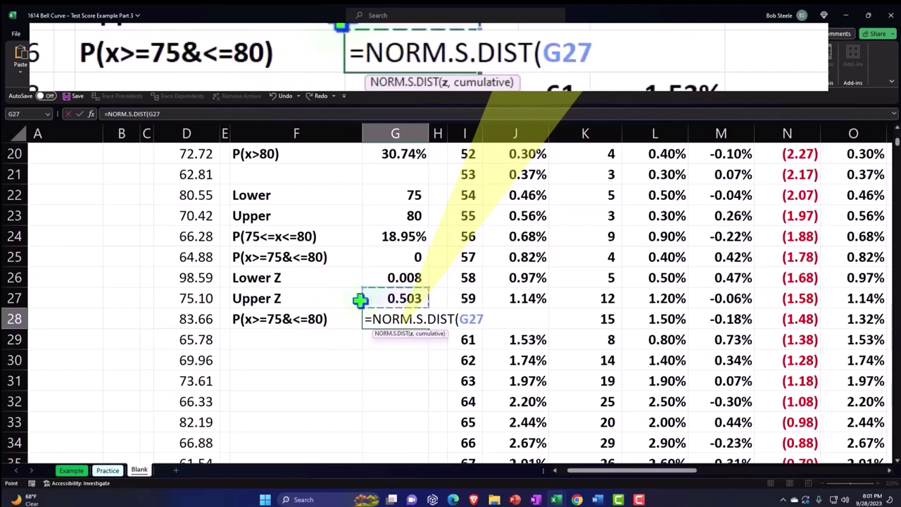
text(,)
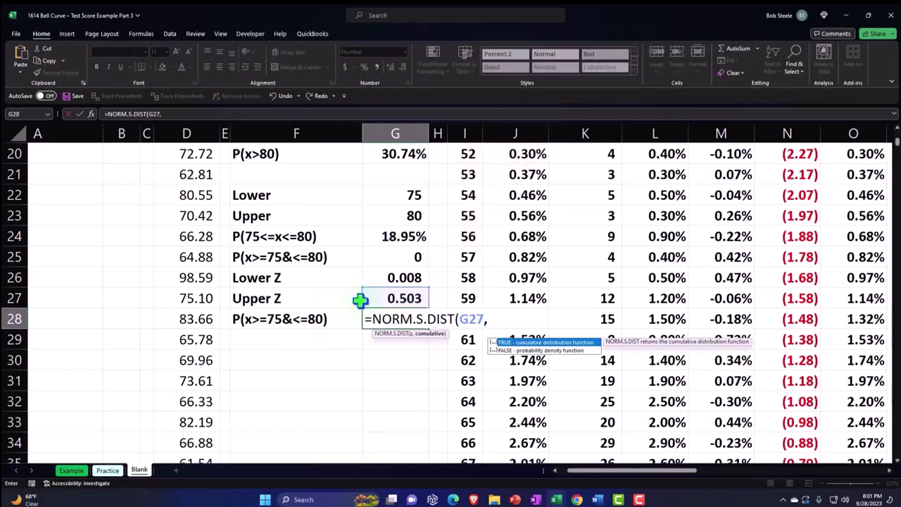
text(1)
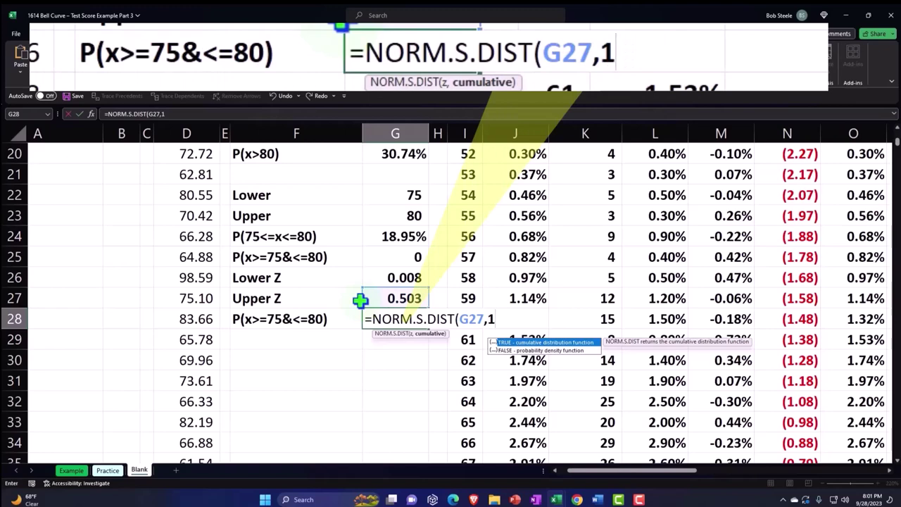
text())
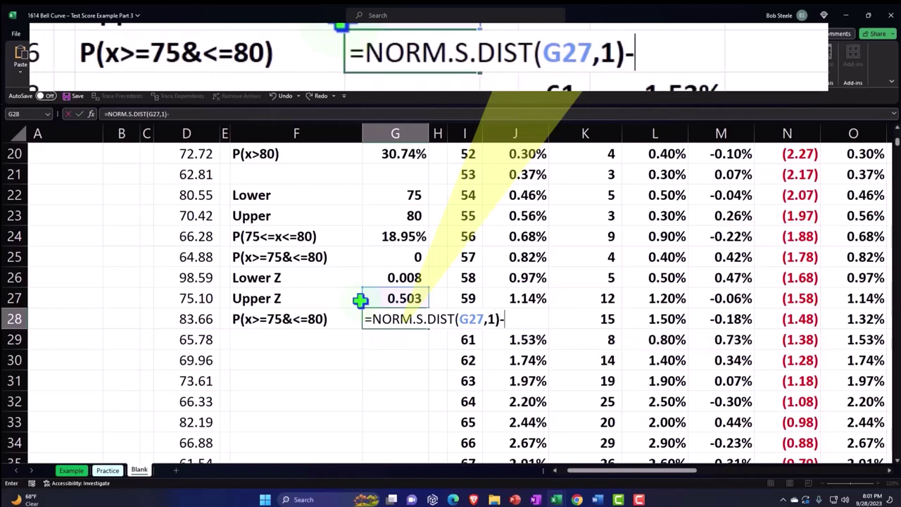
Subtract the cumulative NORM.S.DIST of the Lower Z in G26 from the G28 formula and enter it.
text(-norm)
text(.dis)
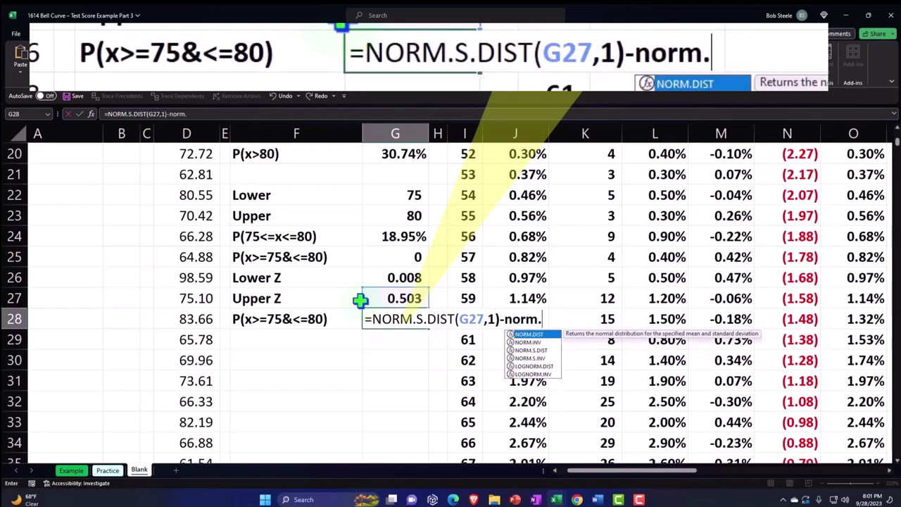
key(BackSpace)
key(BackSpace)
key(BackSpace)
text(s)
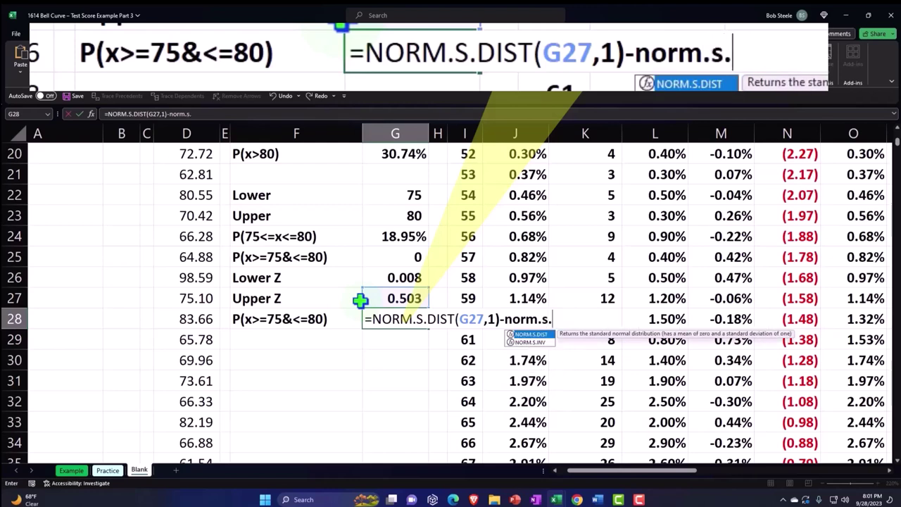
text(.)
key(Tab)
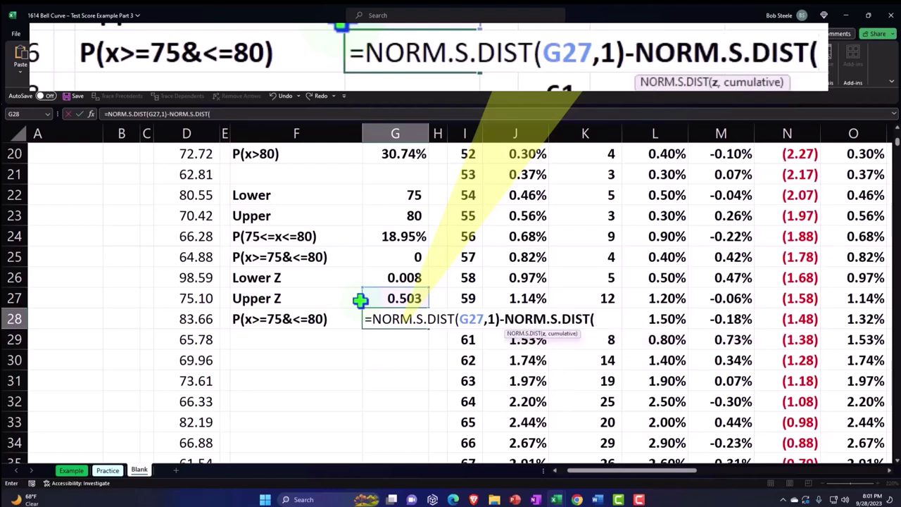
click(391, 279)
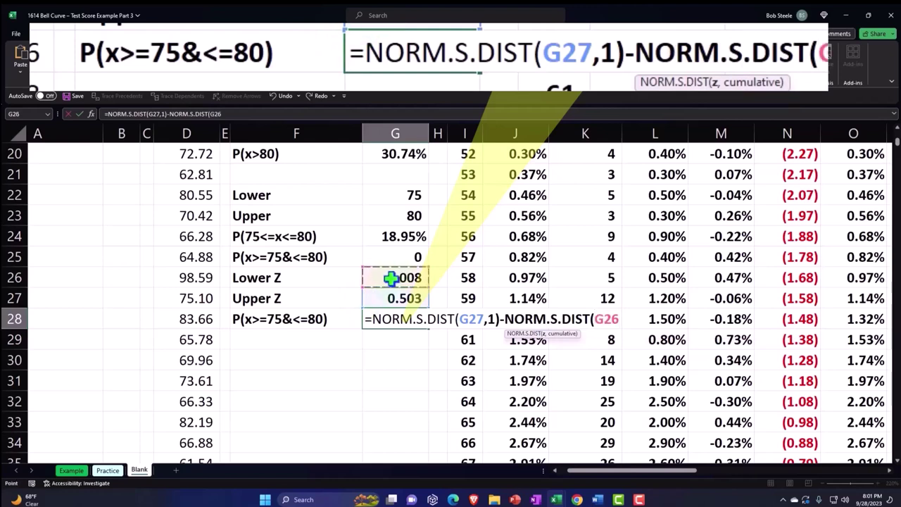
text(,)
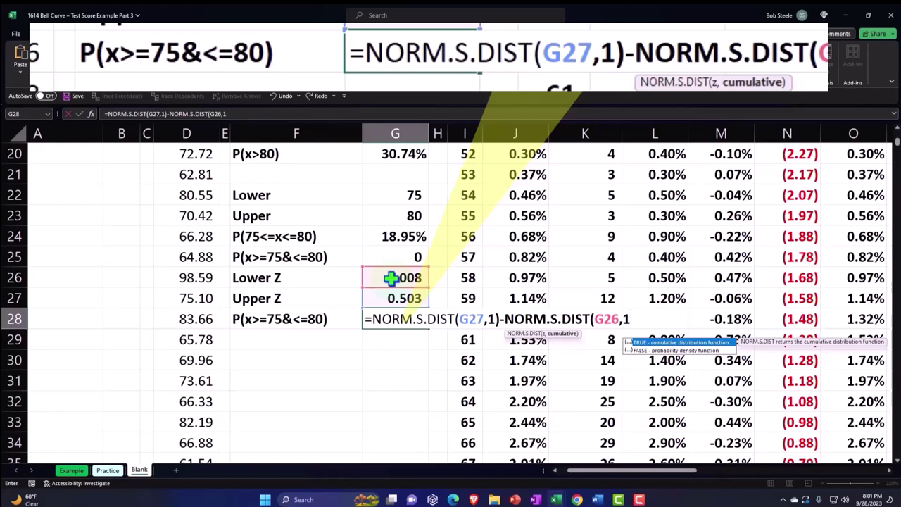
text(1))
key(ctrl+Return)
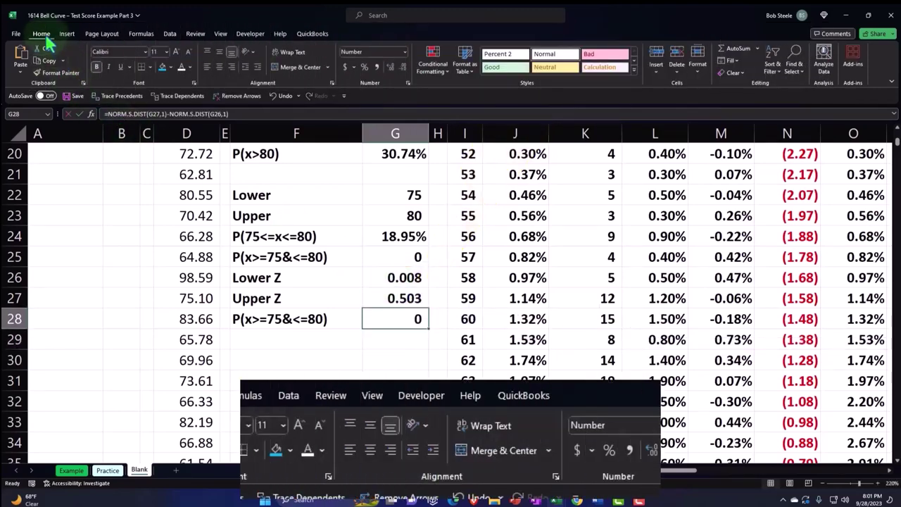
Format the probability in G28 as a percentage with two decimal places.
click(364, 67)
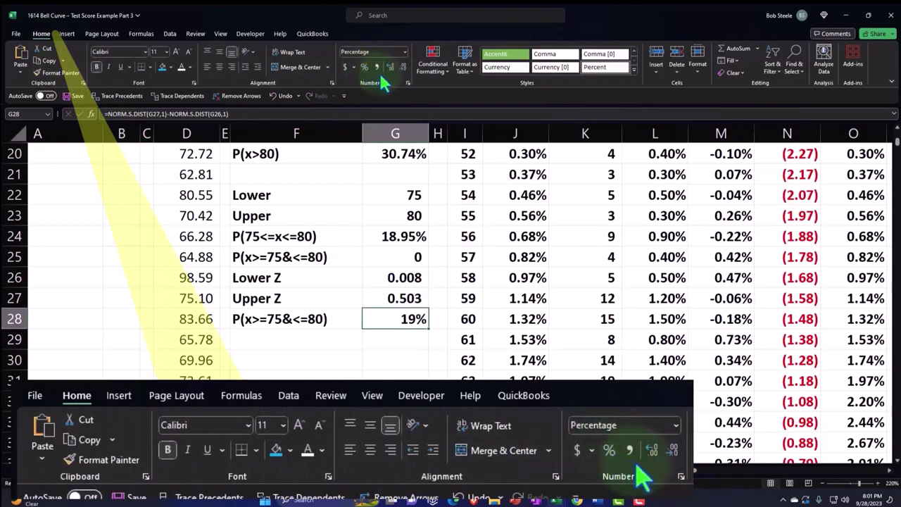
click(390, 67)
click(391, 67)
Compare the between-75-and-80 probabilities in G24 and G28 with the shaded areas of the bell curve chart.
click(400, 236)
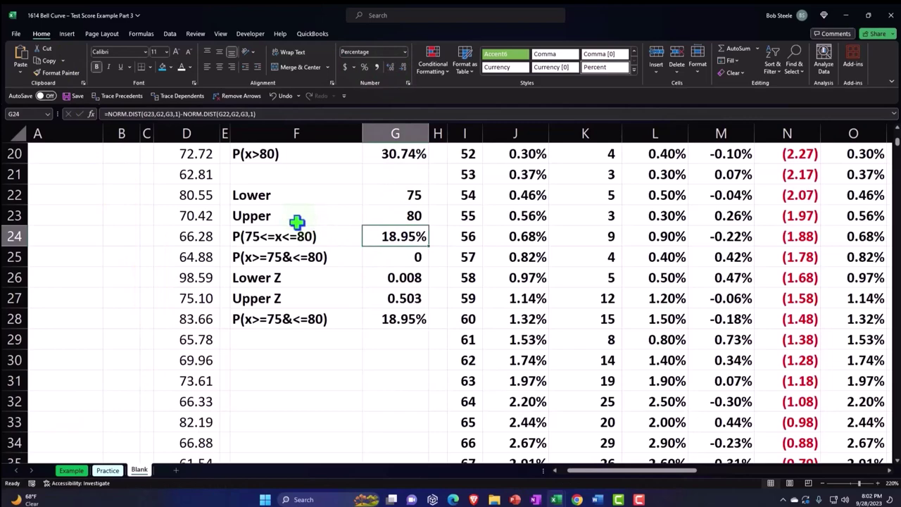
scroll(296, 222, up, 5)
drag(595, 470, 694, 478)
scroll(789, 422, up, 2)
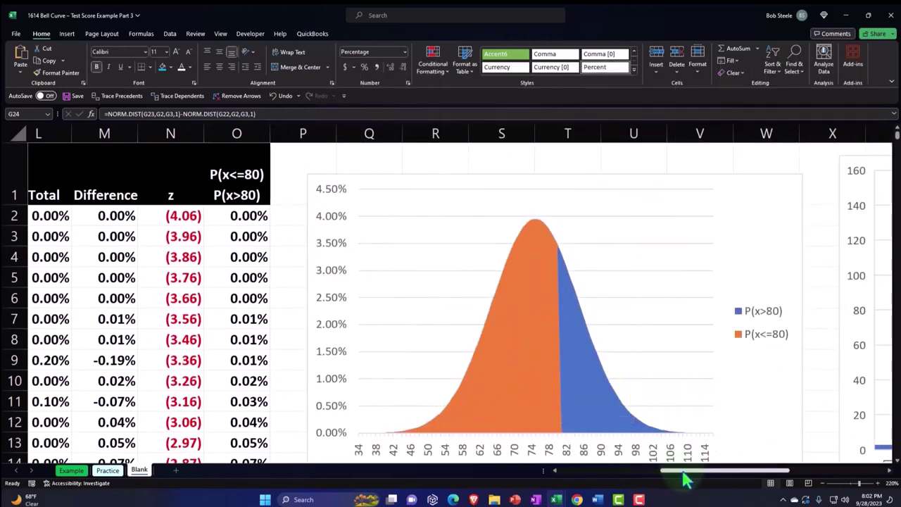
drag(684, 473, 606, 482)
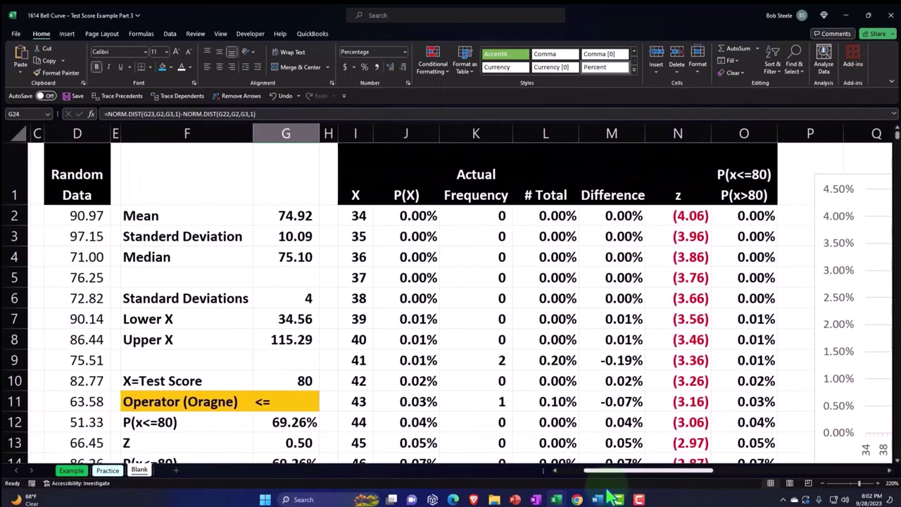
scroll(334, 362, down, 3)
scroll(322, 416, down, 2)
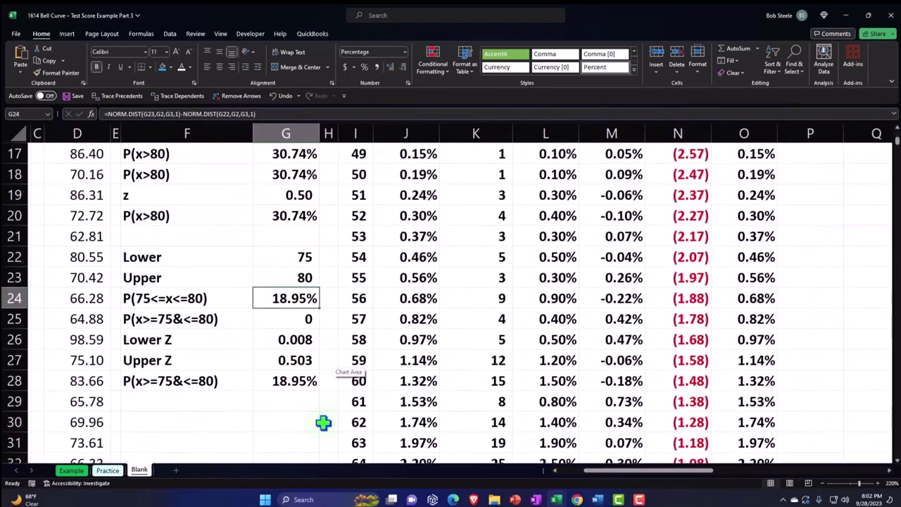
Set the X test score in G10 to 75 and check where the bell curve chart splits.
scroll(301, 293, up, 3)
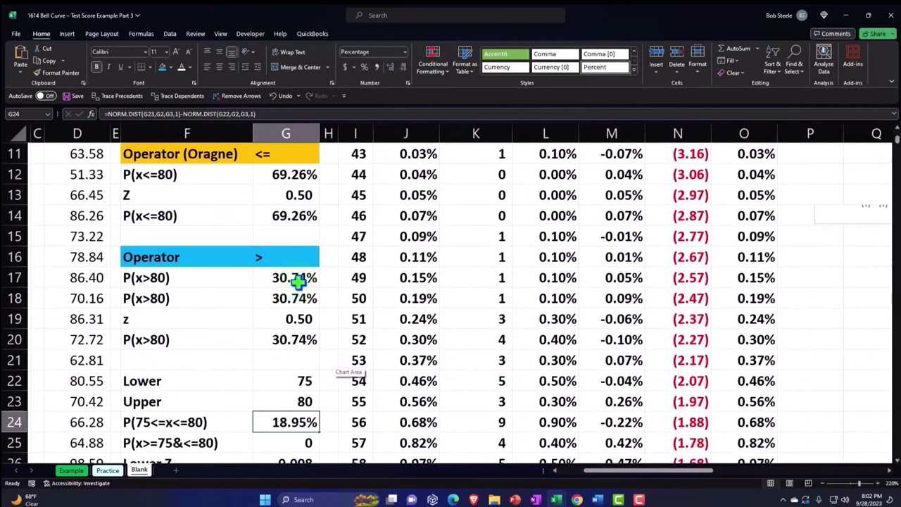
scroll(312, 339, up, 1)
click(303, 257)
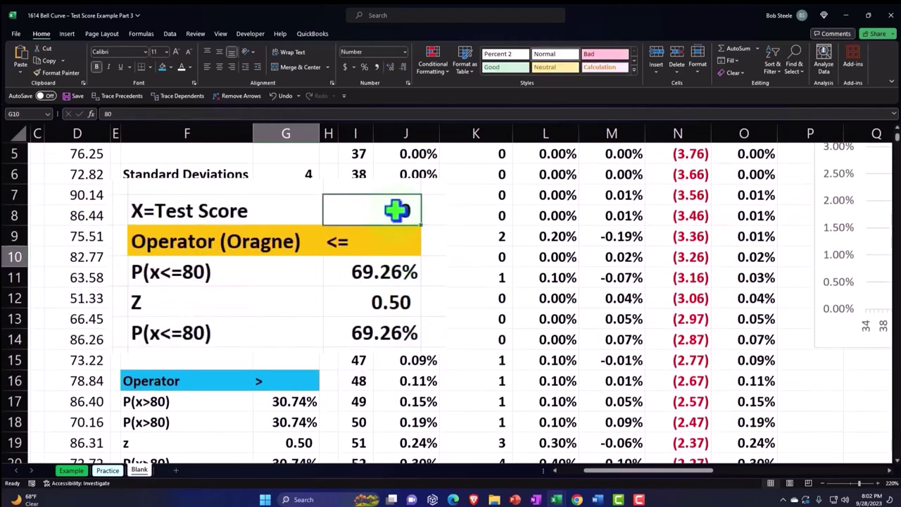
text(75)
key(Return)
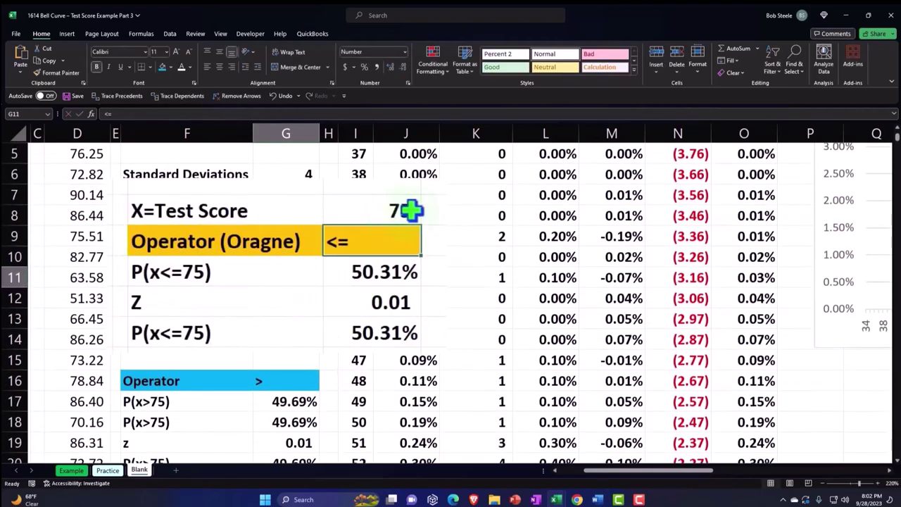
drag(595, 471, 664, 469)
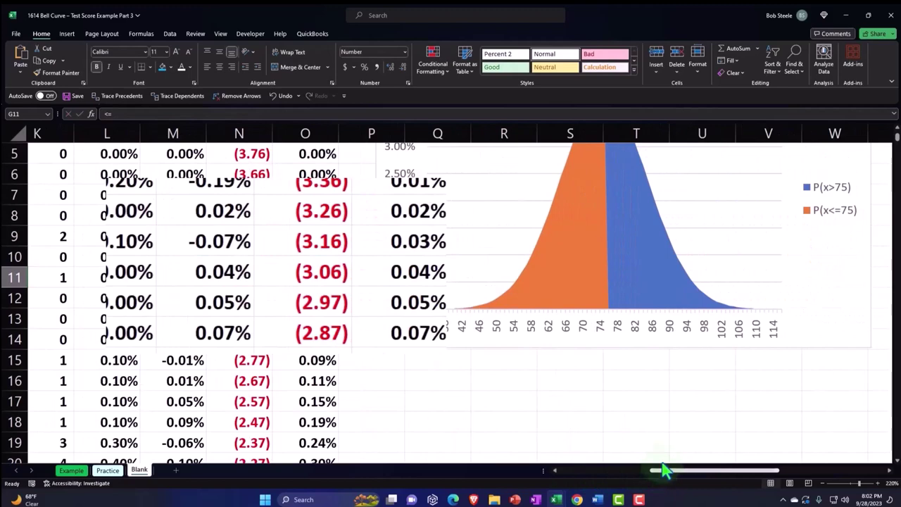
scroll(665, 426, up, 2)
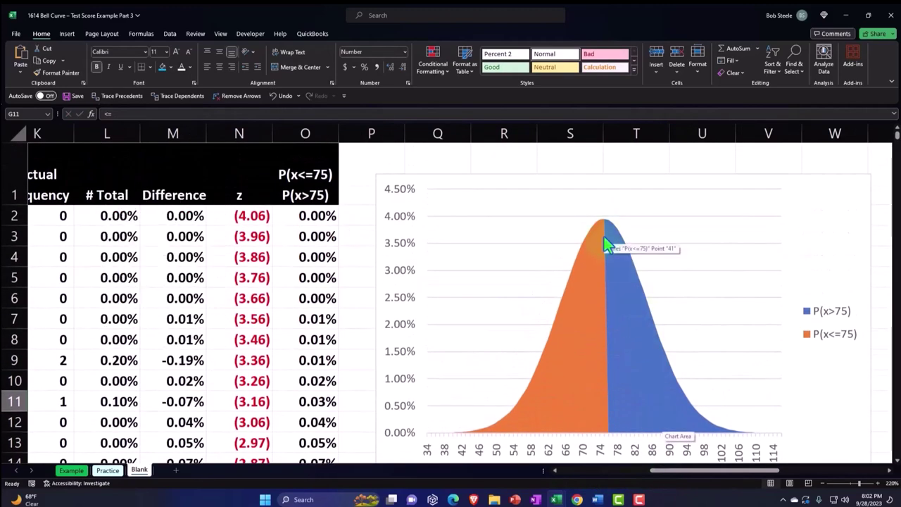
Set the X test score in G10 to 80 and examine the split in the bell curve chart.
drag(673, 474, 610, 484)
click(310, 380)
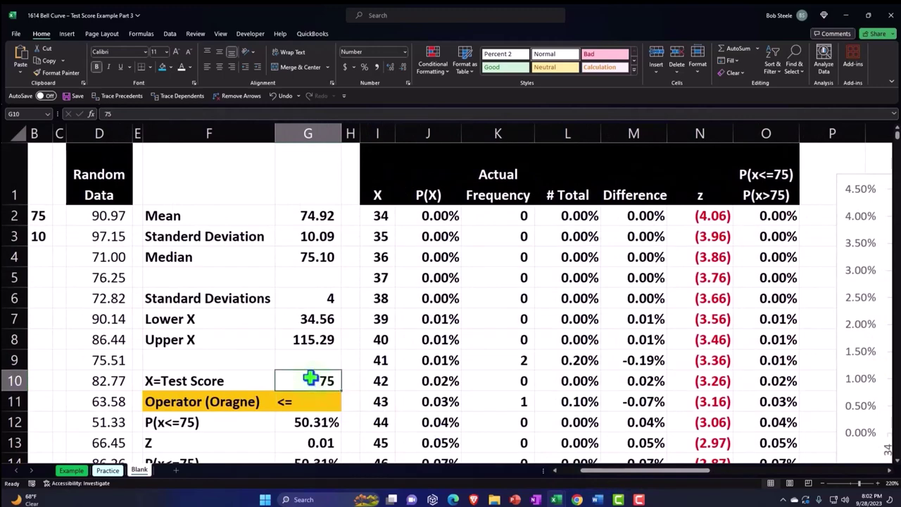
text(80)
key(Return)
scroll(649, 477, right, 3)
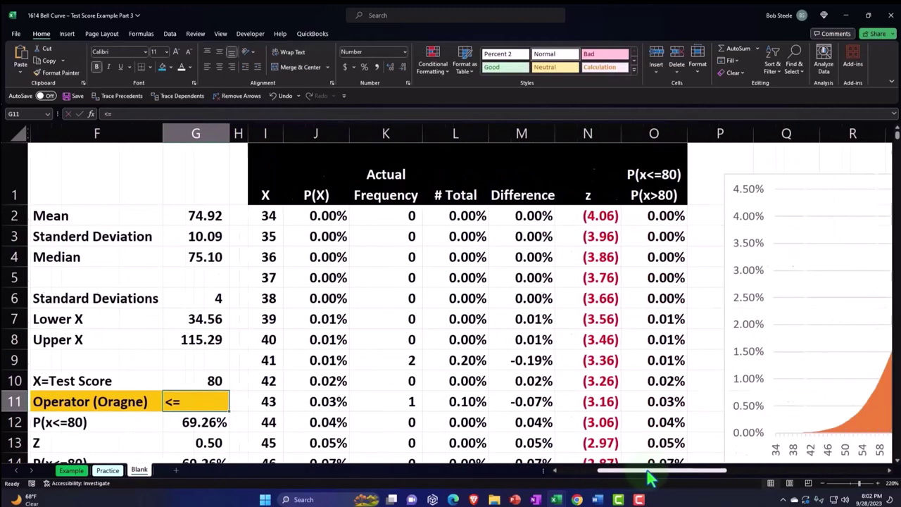
drag(649, 477, 686, 477)
drag(787, 393, 735, 366)
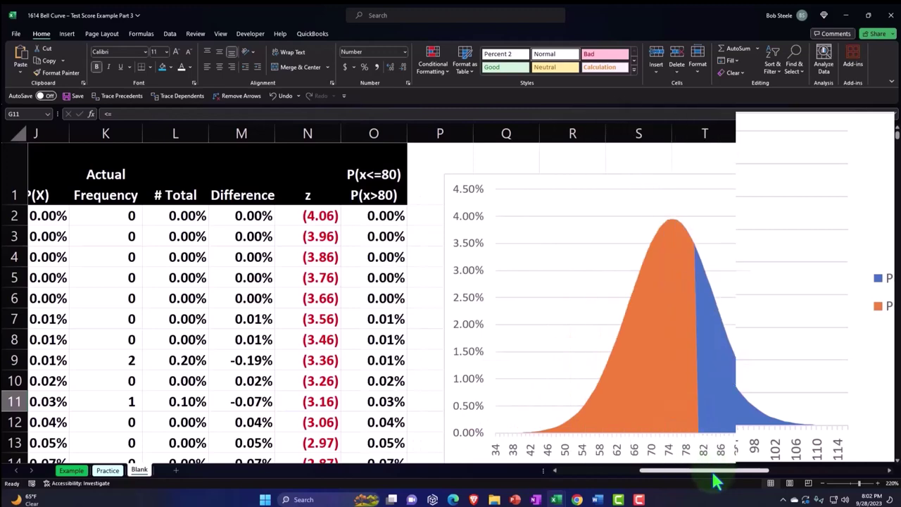
Move the frequency histogram to the right so it starts at column AA, freeing space beside the bell curve chart.
drag(715, 472, 660, 475)
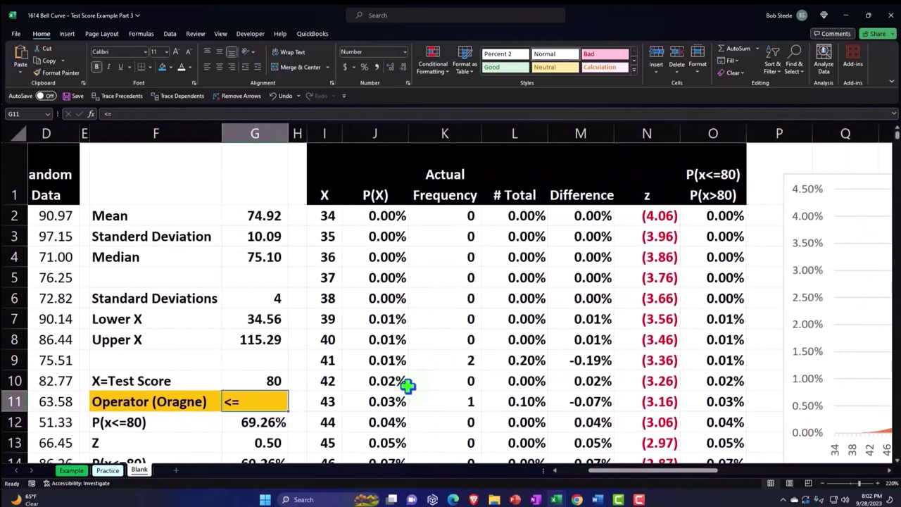
scroll(409, 384, down, 3)
scroll(407, 385, down, 2)
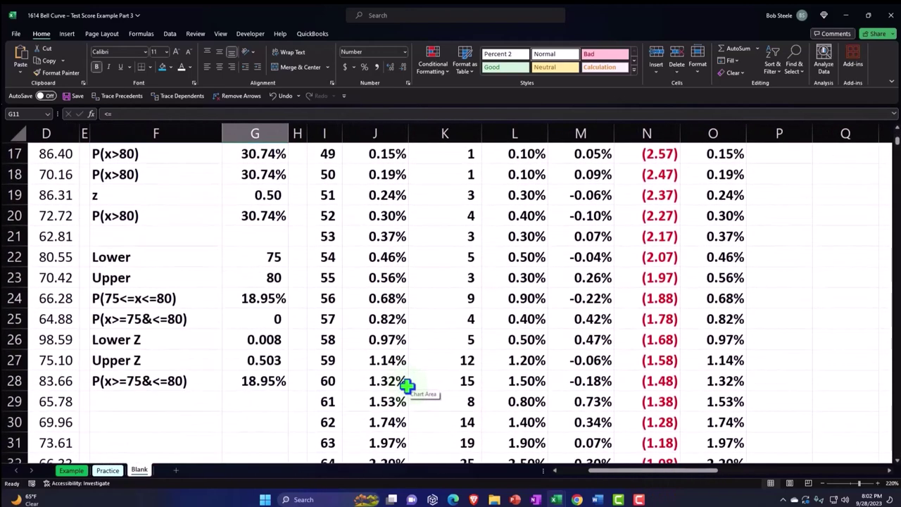
scroll(407, 385, up, 5)
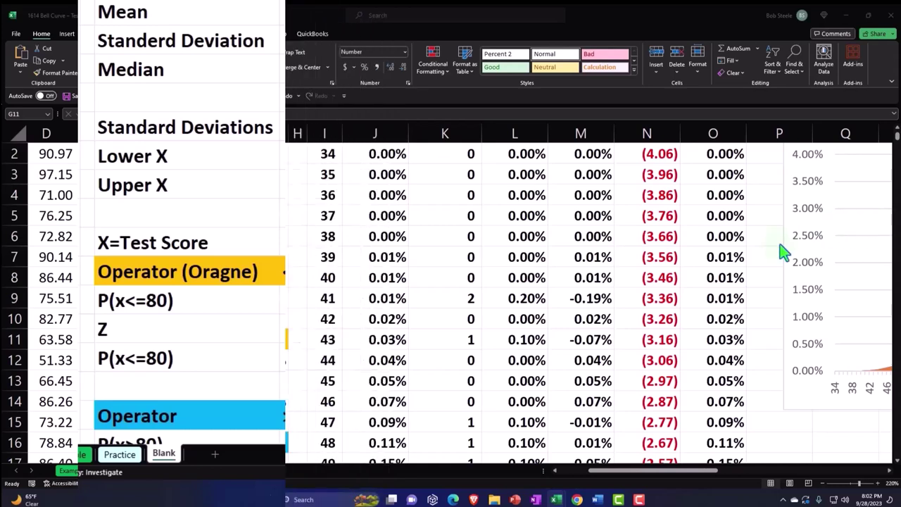
drag(691, 472, 797, 478)
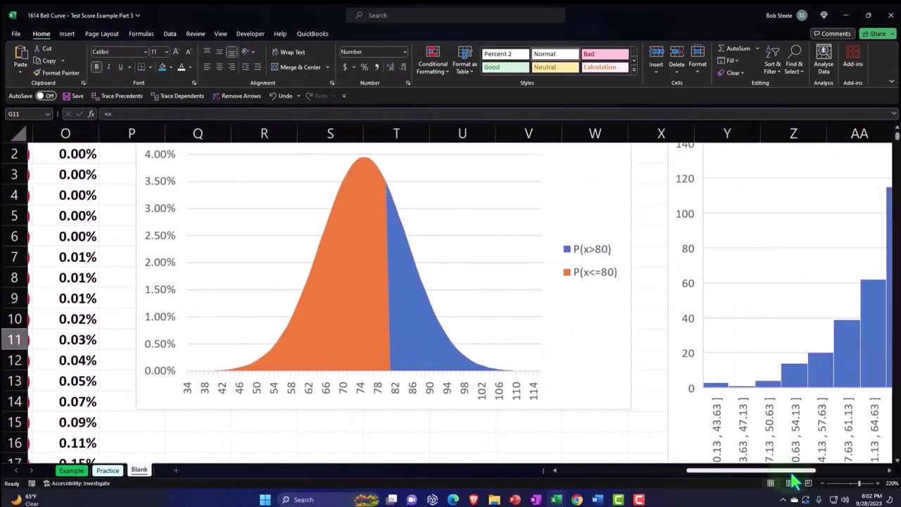
scroll(775, 444, up, 1)
drag(686, 174, 837, 170)
Move the column chart below the histogram to the right so it starts at column AA, row 20.
scroll(796, 367, down, 3)
scroll(796, 366, down, 3)
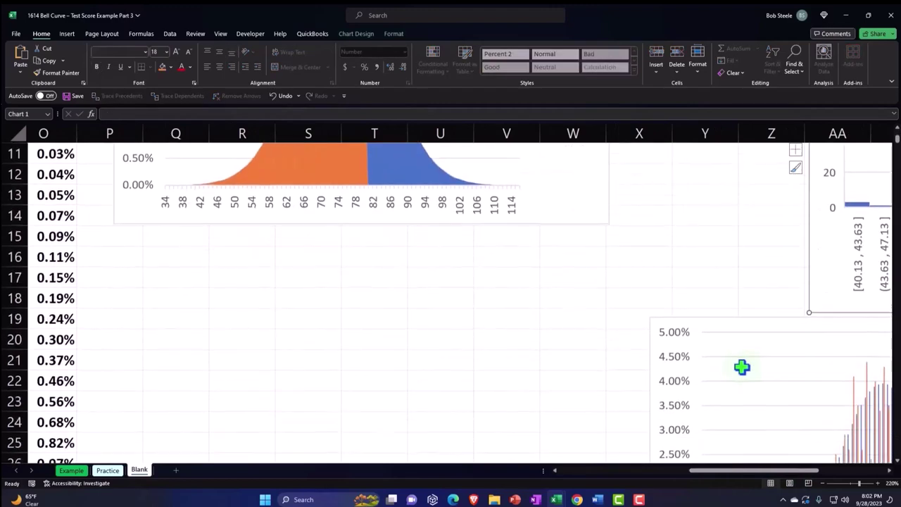
drag(712, 326, 870, 335)
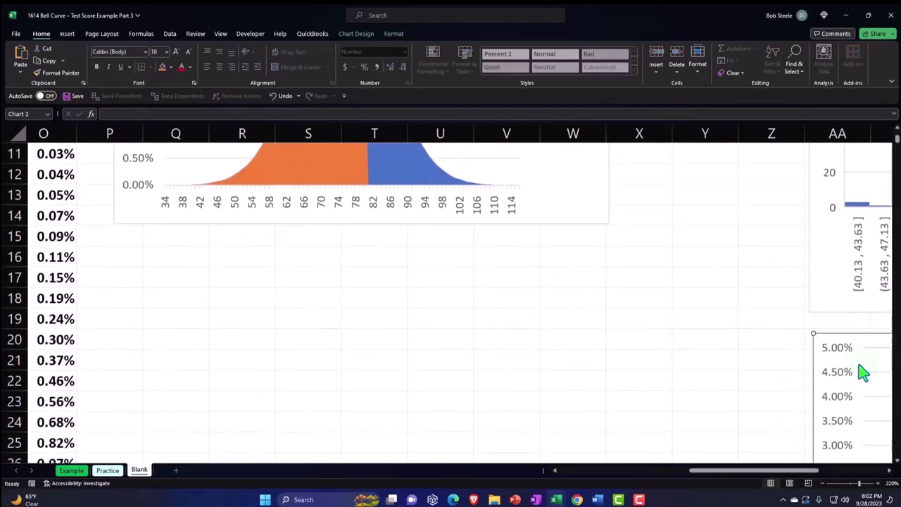
drag(805, 476, 835, 477)
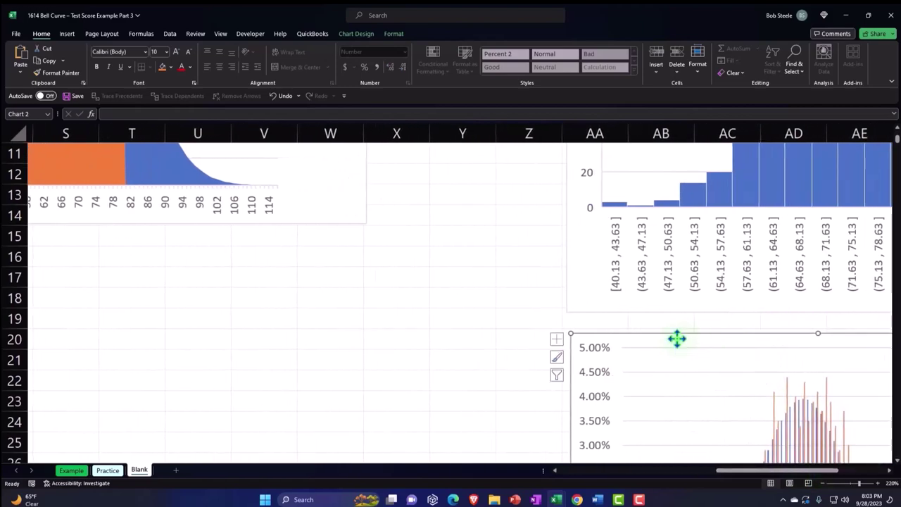
Nudge the frequency histogram slightly further right within column AA, away from the bell curve chart.
scroll(648, 360, up, 4)
click(649, 163)
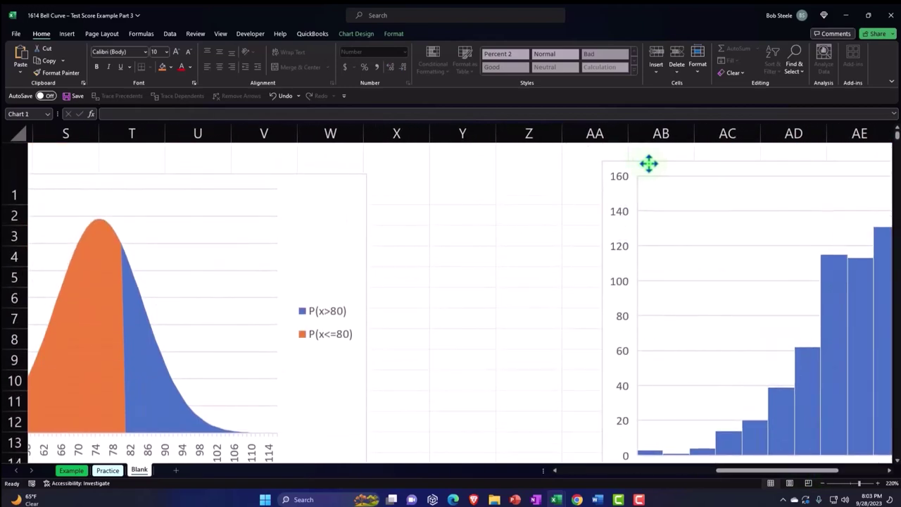
drag(649, 164, 655, 164)
Enlarge the bell curve chart from its lower-right corner so it extends to the end of column Z and down to row 15.
drag(735, 477, 665, 477)
scroll(788, 398, down, 1)
drag(755, 470, 774, 470)
click(675, 343)
drag(675, 343, 857, 367)
drag(550, 361, 884, 374)
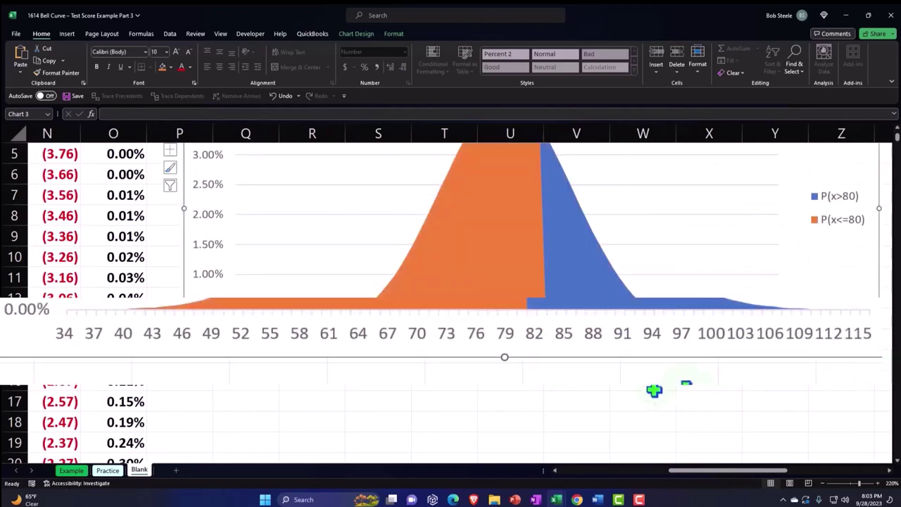
Select the bell curve chart's horizontal score axis and narrow the z column (column N) to compare z-scores with the axis.
click(304, 345)
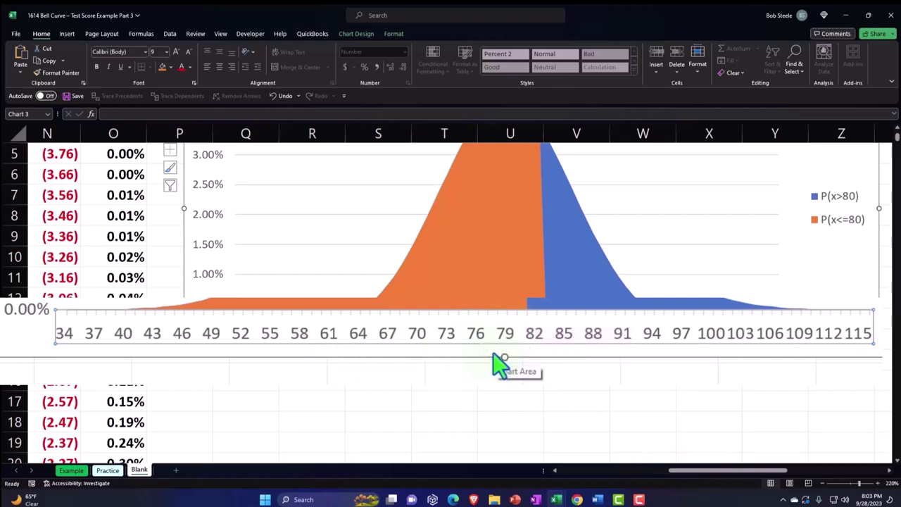
drag(698, 471, 662, 473)
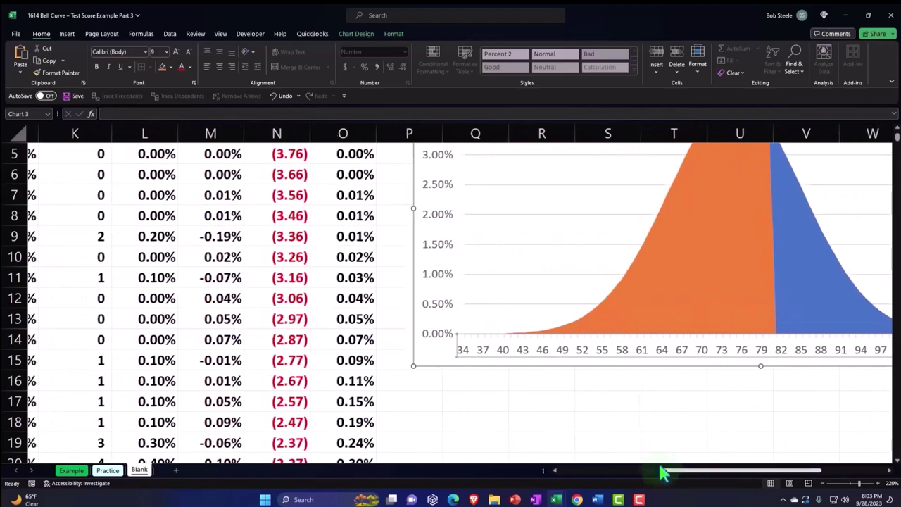
scroll(318, 334, up, 2)
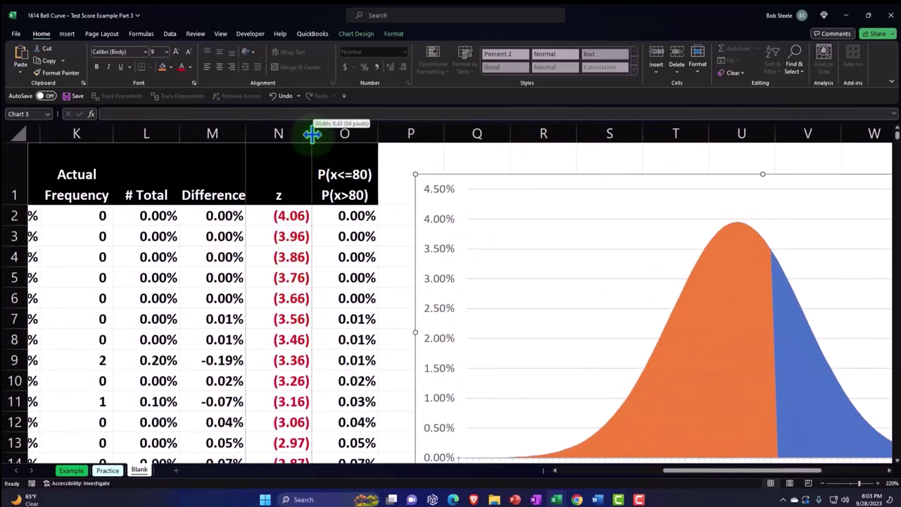
drag(312, 137, 294, 133)
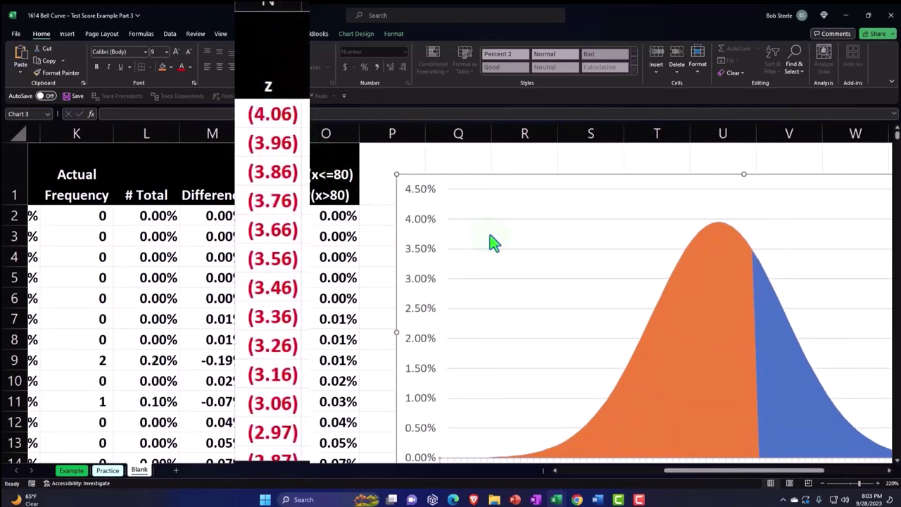
scroll(536, 296, down, 2)
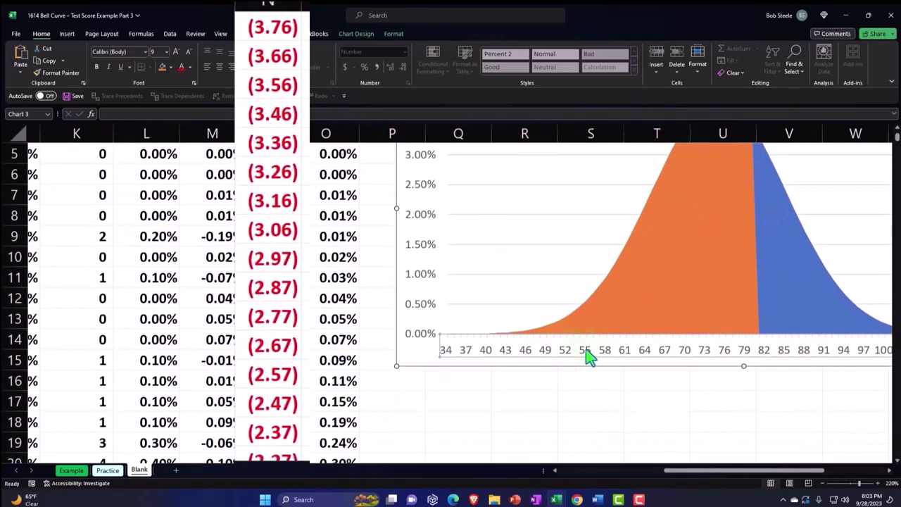